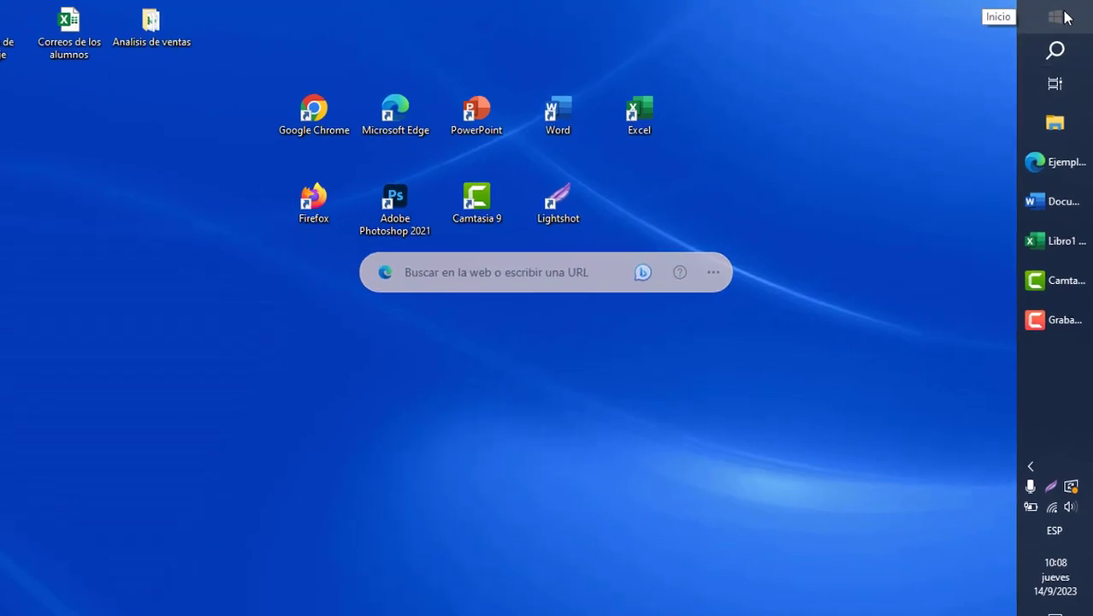
Find Excel among the installed applications, launch it, and maximize its window
click(1066, 17)
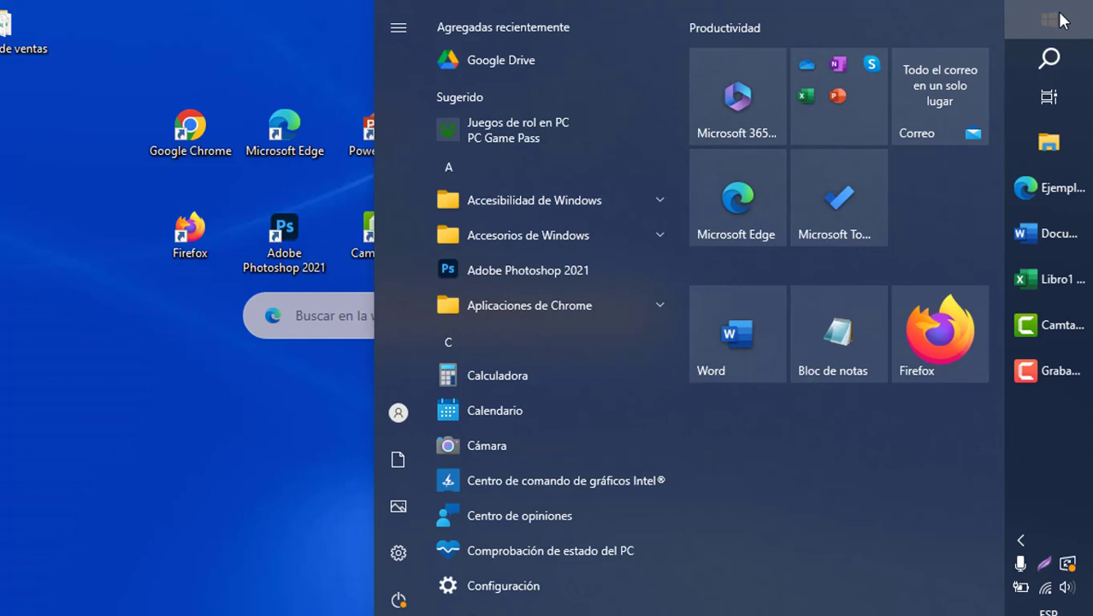
text(excel)
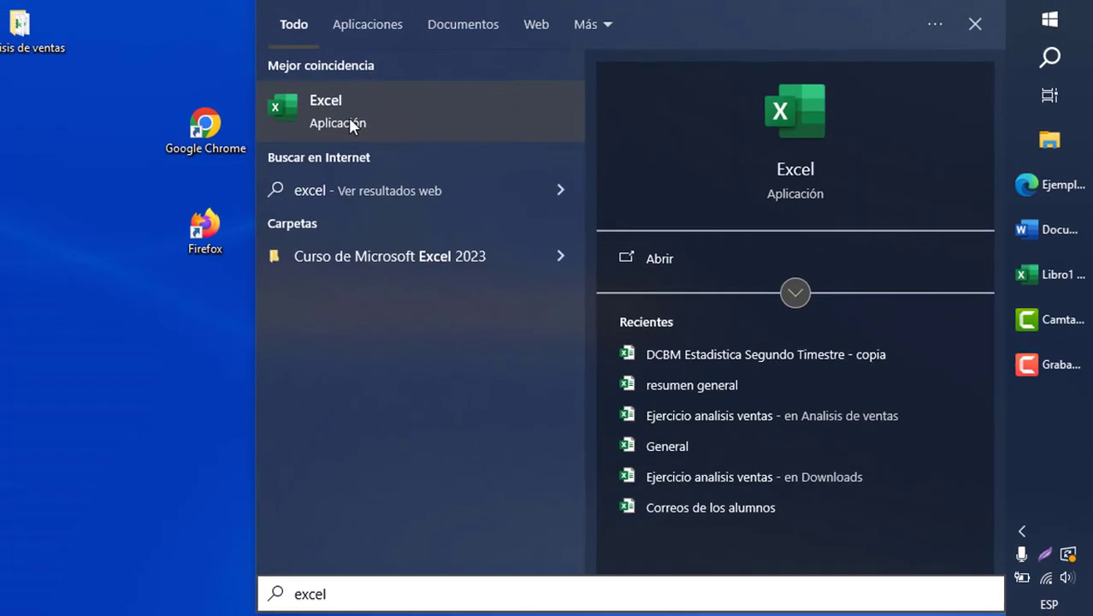
click(349, 119)
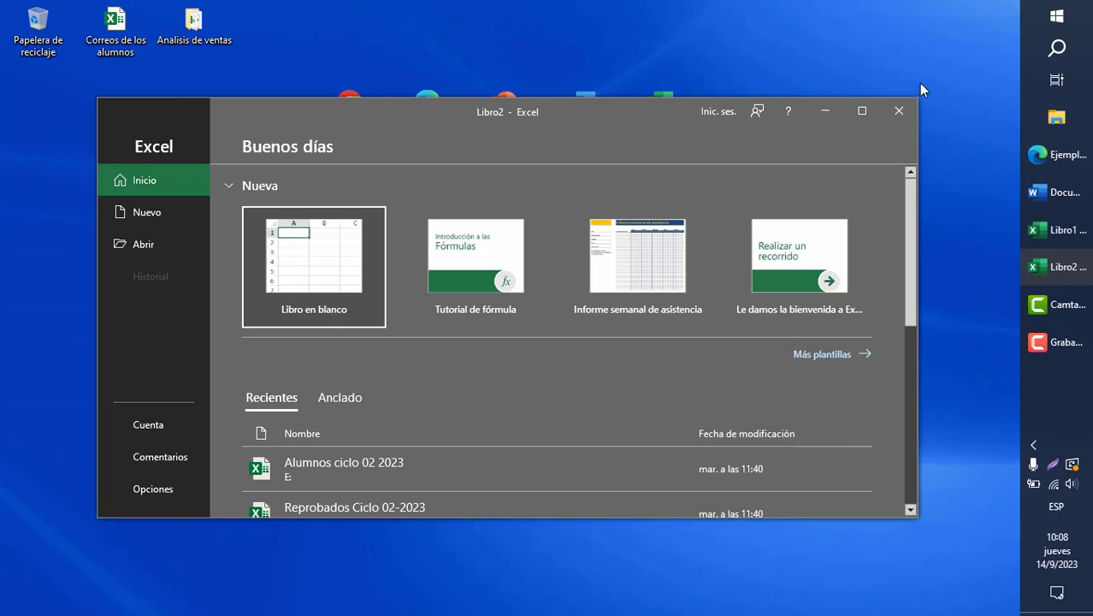
click(862, 110)
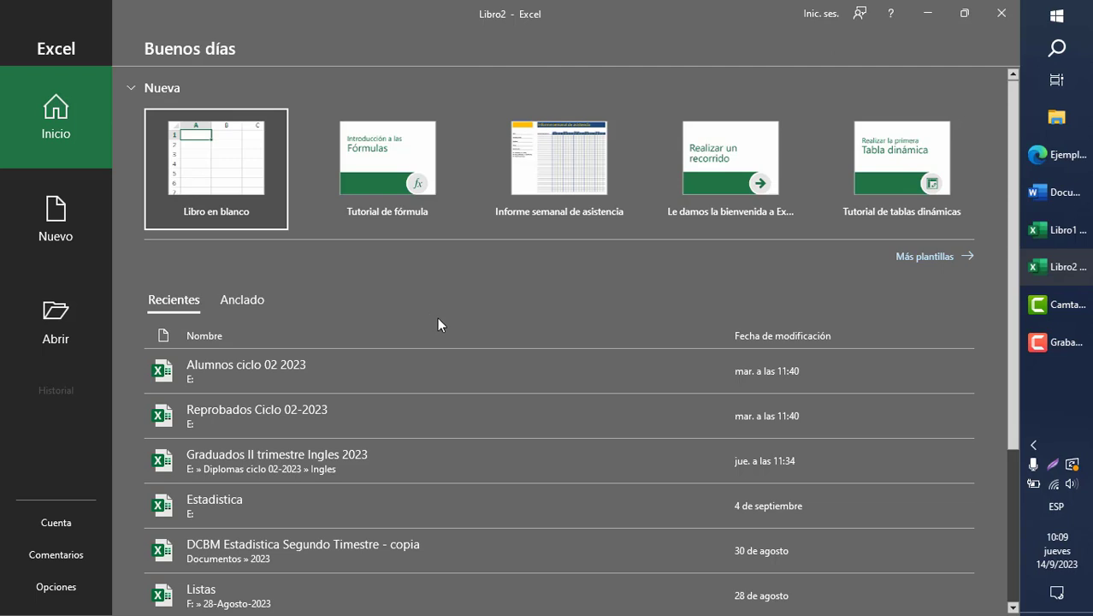
Review the Office account and product information, and create a new blank workbook
click(48, 524)
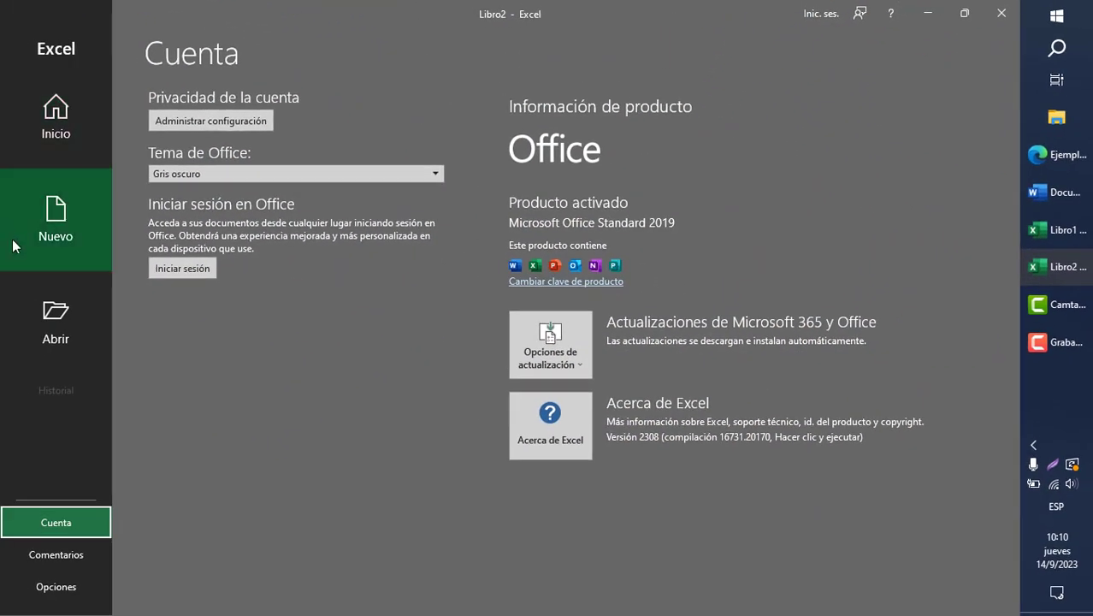
click(80, 115)
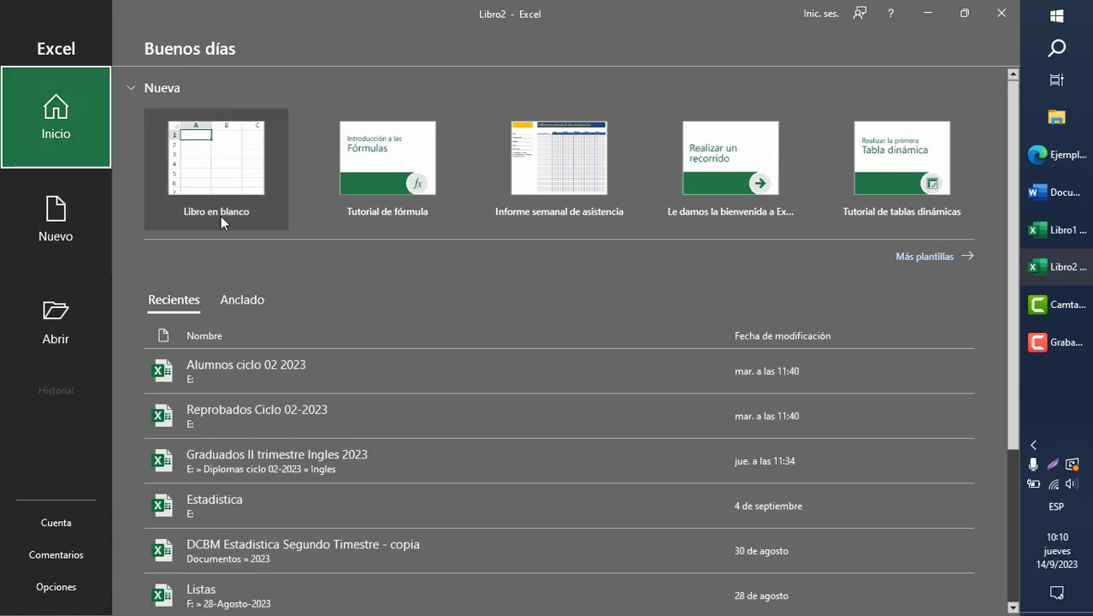
click(212, 183)
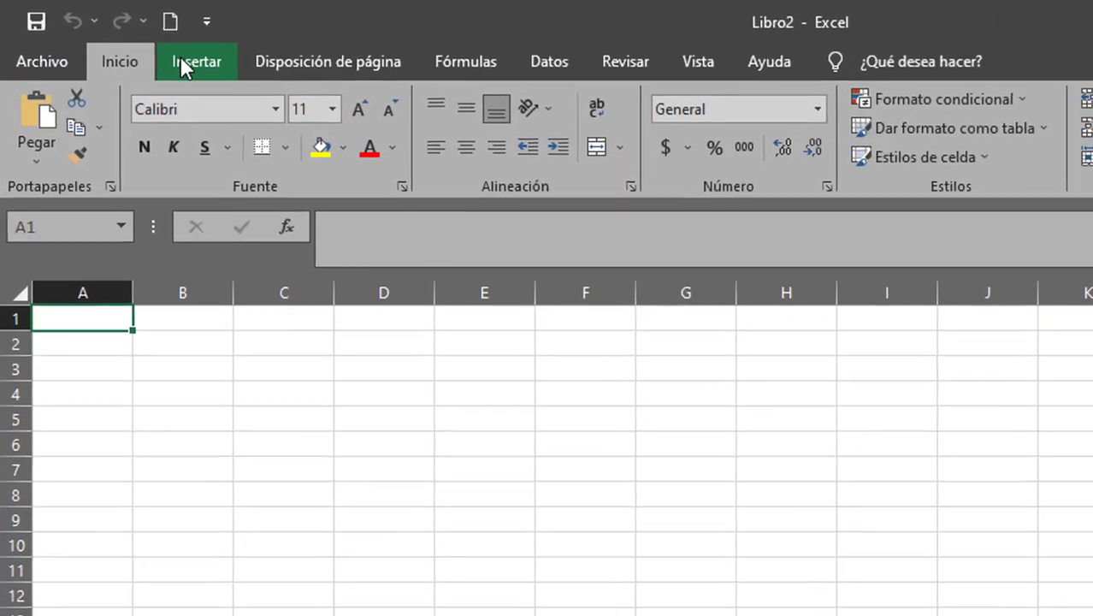
Examine the ribbon's insert, page layout, formula, data, review and view commands, and return to the home commands
click(123, 46)
click(187, 47)
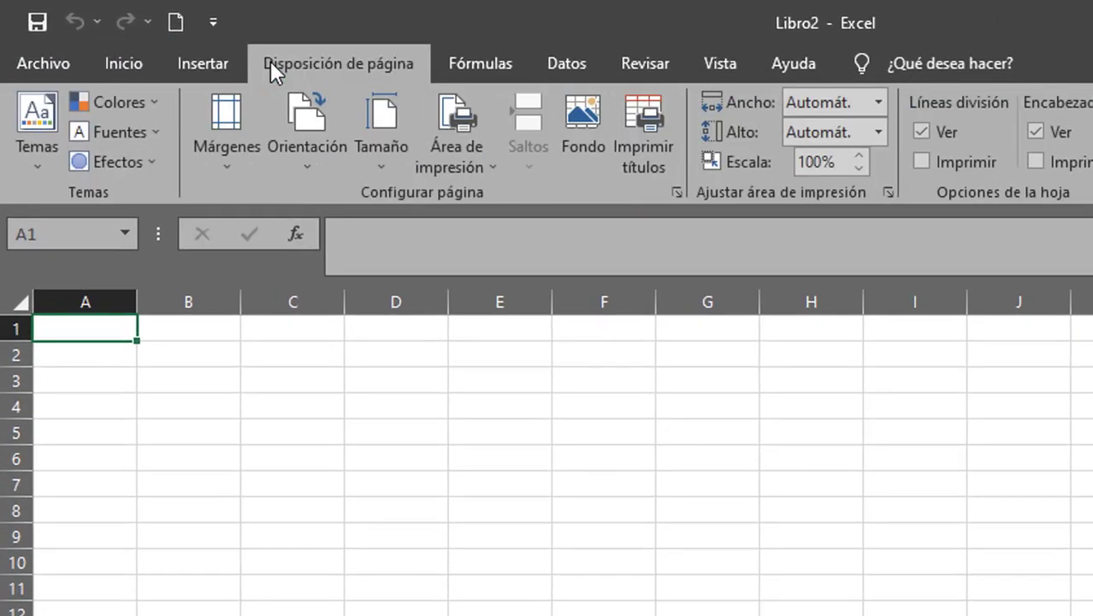
click(485, 64)
click(556, 64)
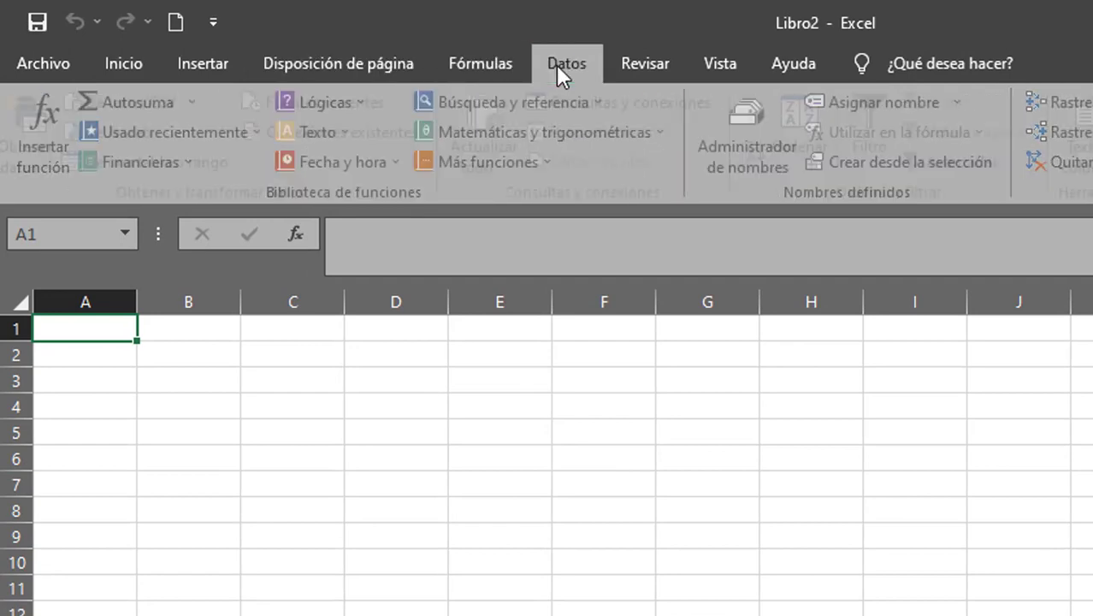
click(647, 64)
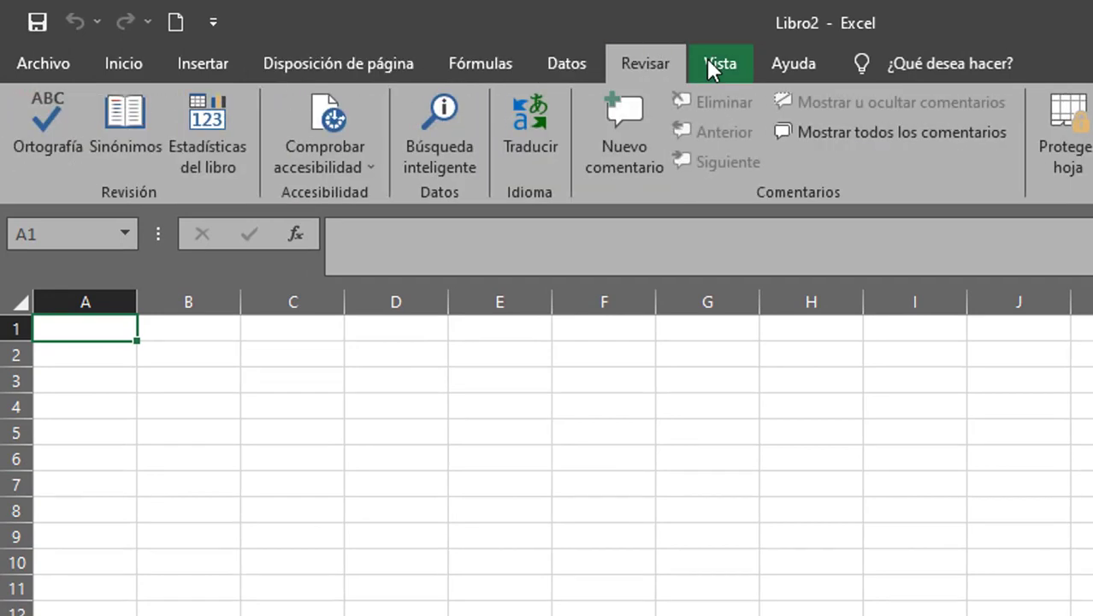
click(708, 64)
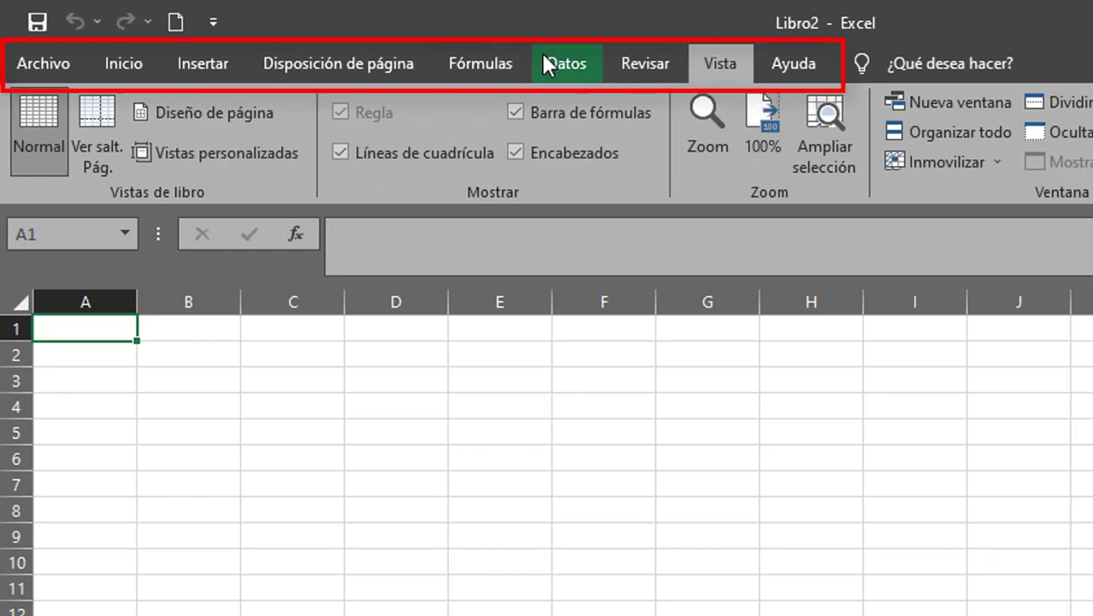
click(500, 52)
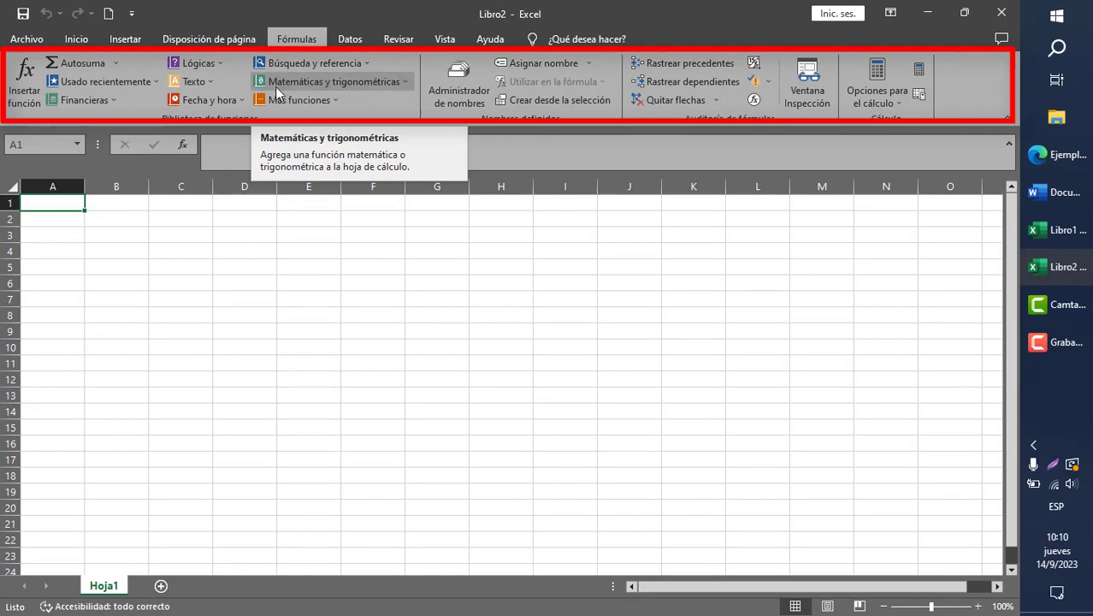
click(77, 39)
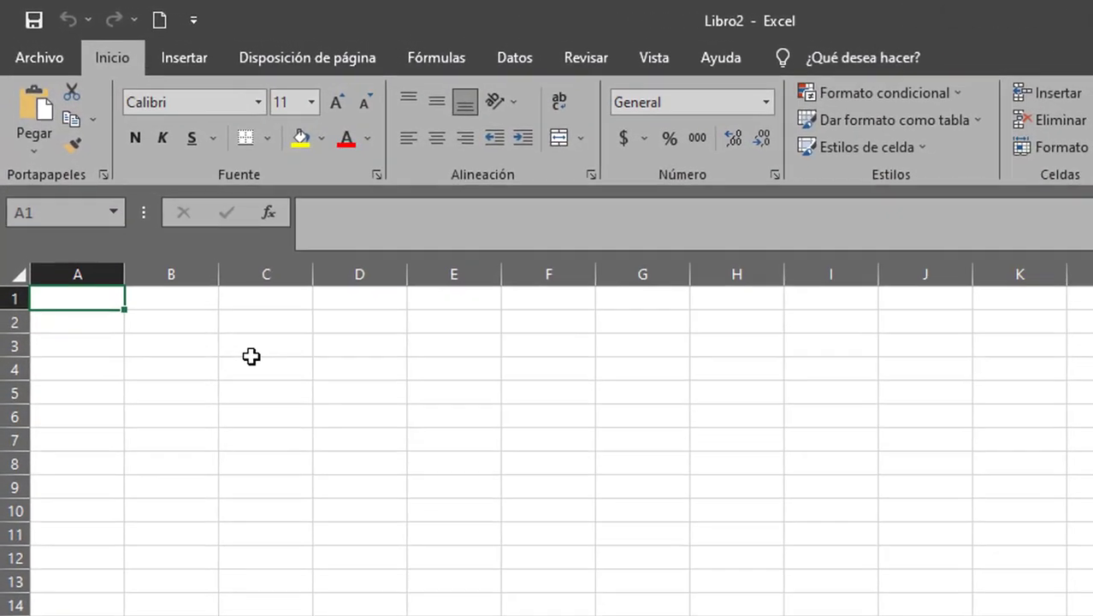
Select cell C4 and annotate it on screen with a red box and a red arrow pointing to its cell reference
click(172, 237)
click(260, 378)
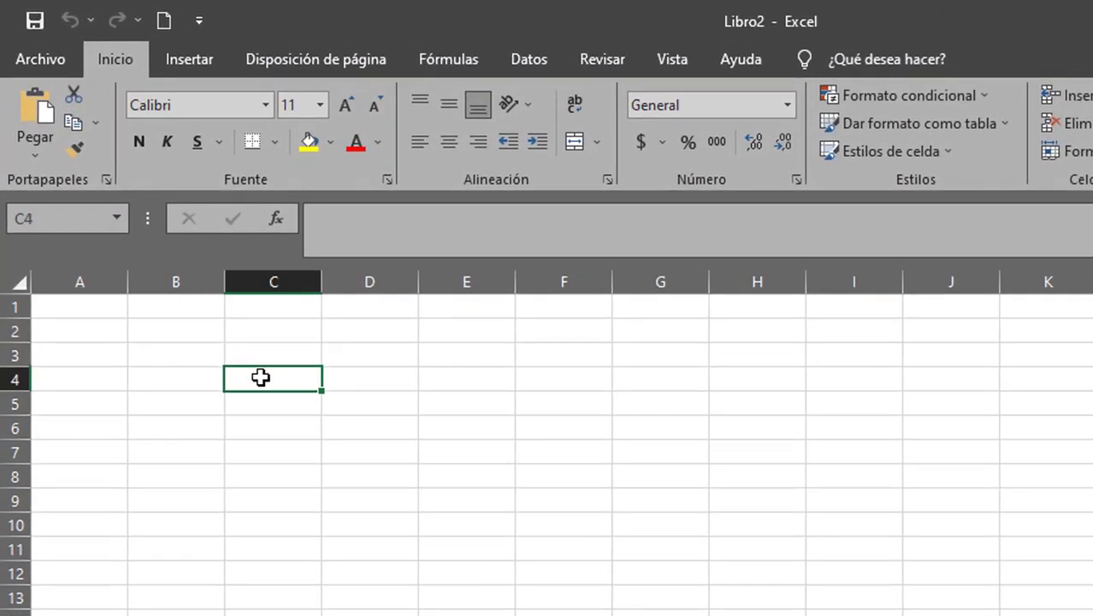
key(ctrl+alt+d)
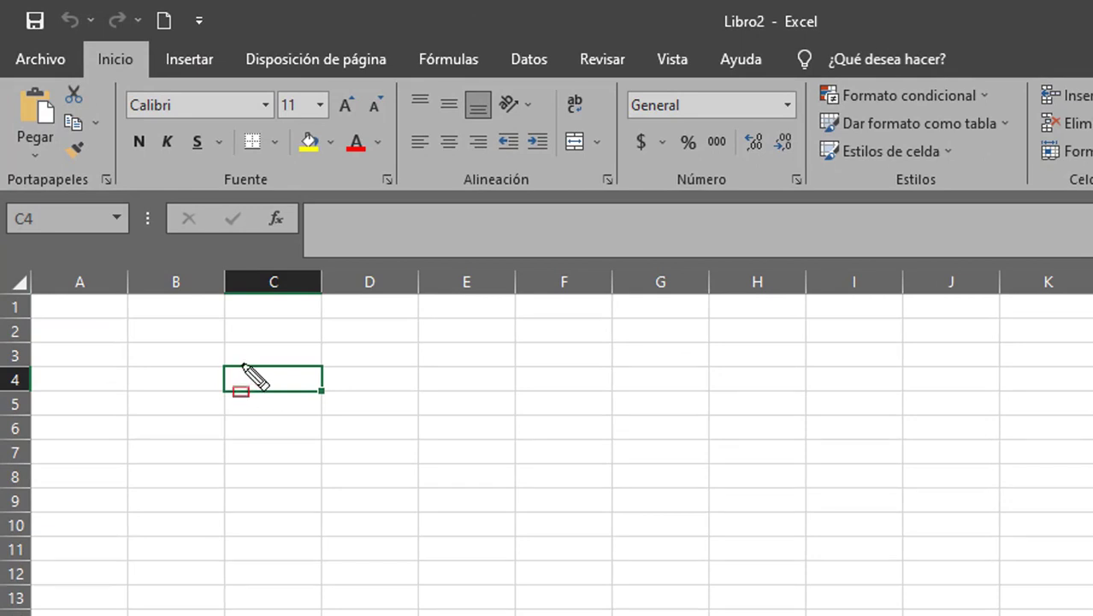
mouse_move(221, 364)
mouse_down()
mouse_move(266, 387)
mouse_move(326, 393)
mouse_up()
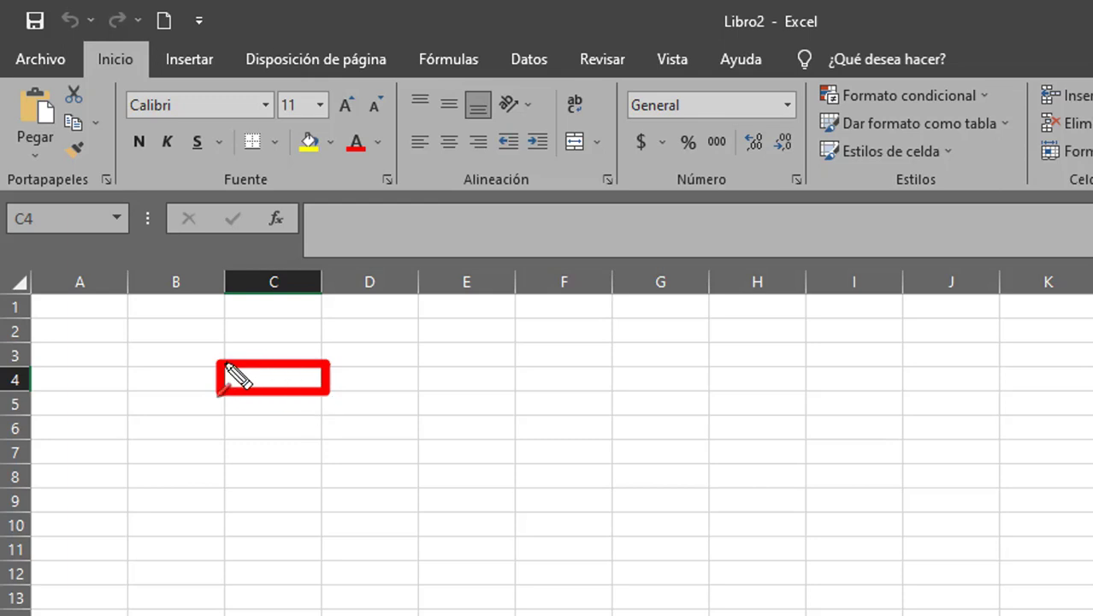
drag(221, 366, 62, 227)
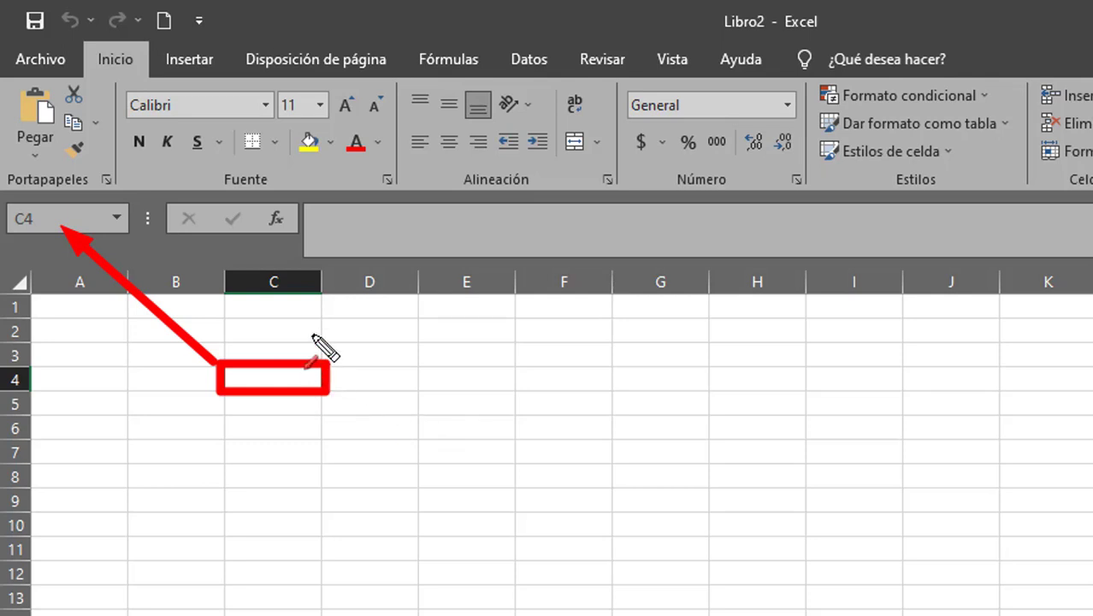
Annotate with blue arrows from the column C and row 4 headings to the boxed cell, and clear all the annotations
key(b)
drag(273, 289, 274, 364)
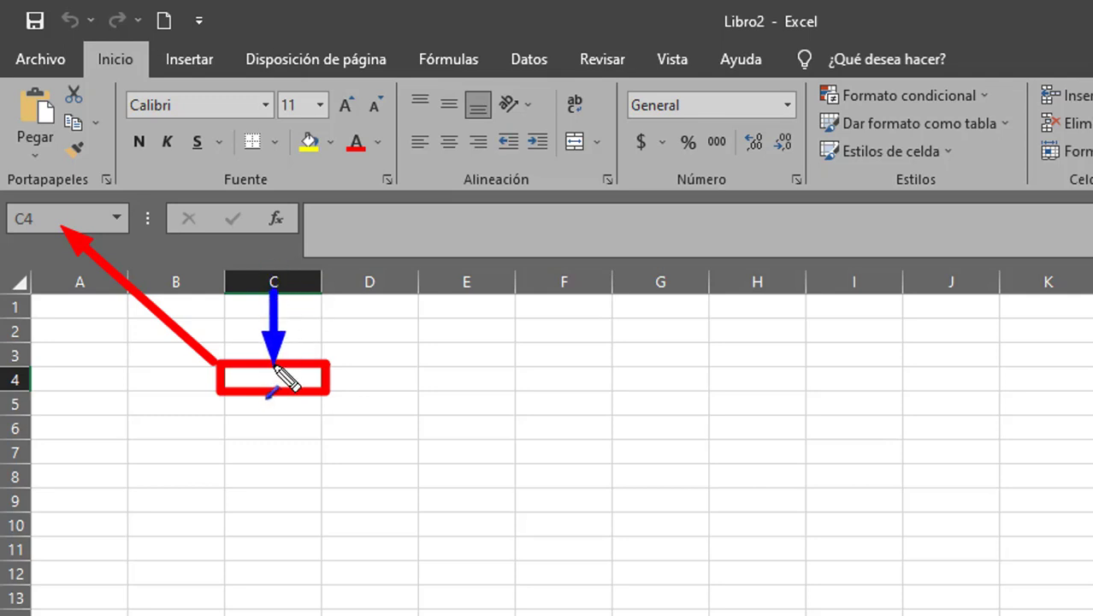
drag(28, 378, 219, 383)
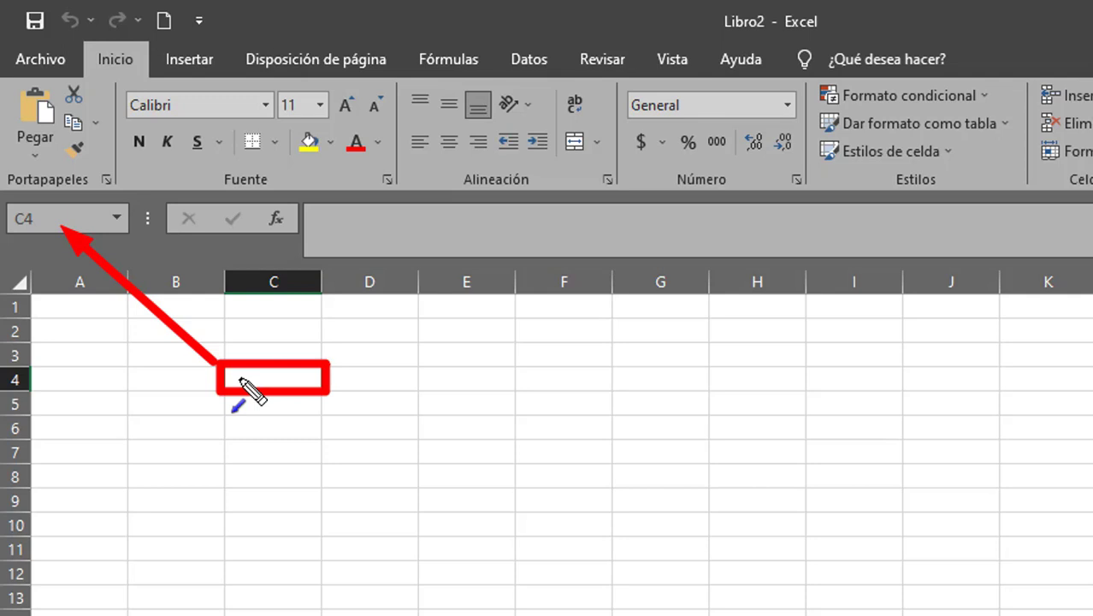
key(Escape)
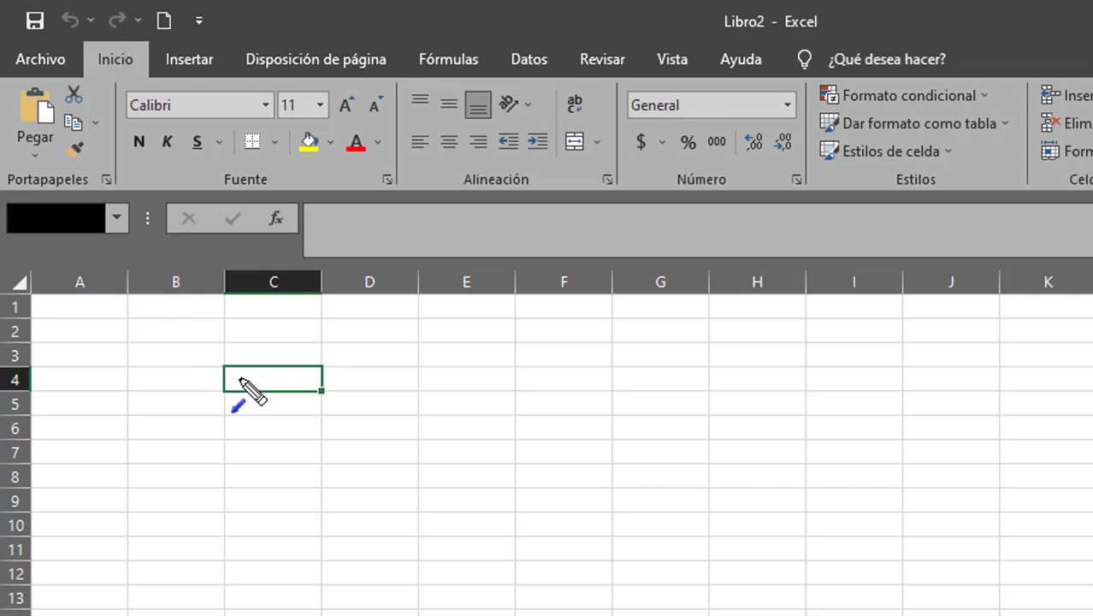
Select whole columns and rows one after another, alternating between column E and rows 4 and 3
click(366, 275)
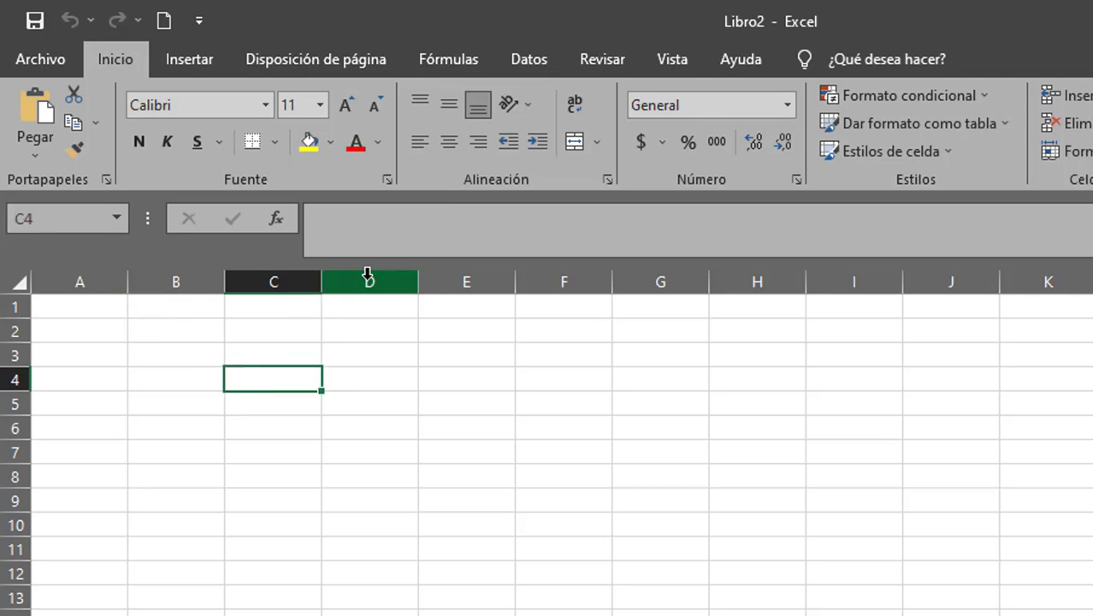
click(486, 275)
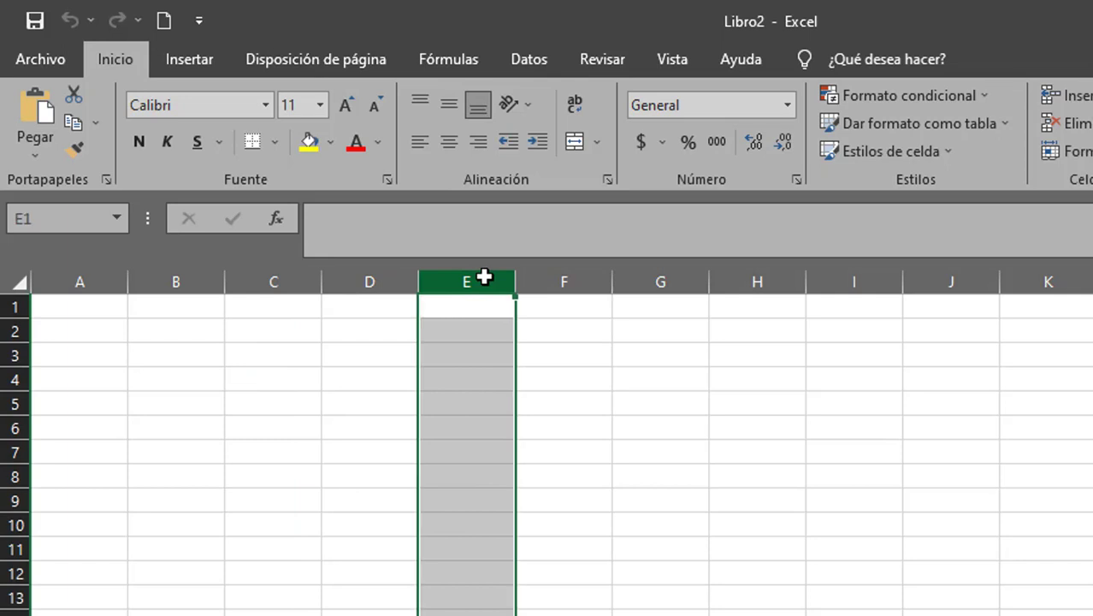
click(18, 377)
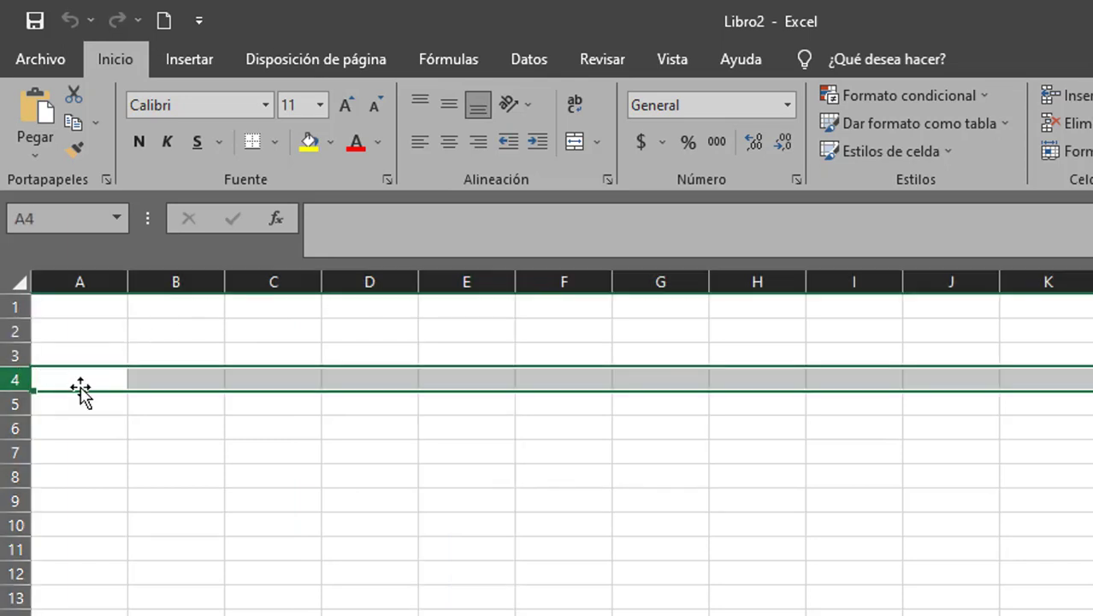
click(439, 270)
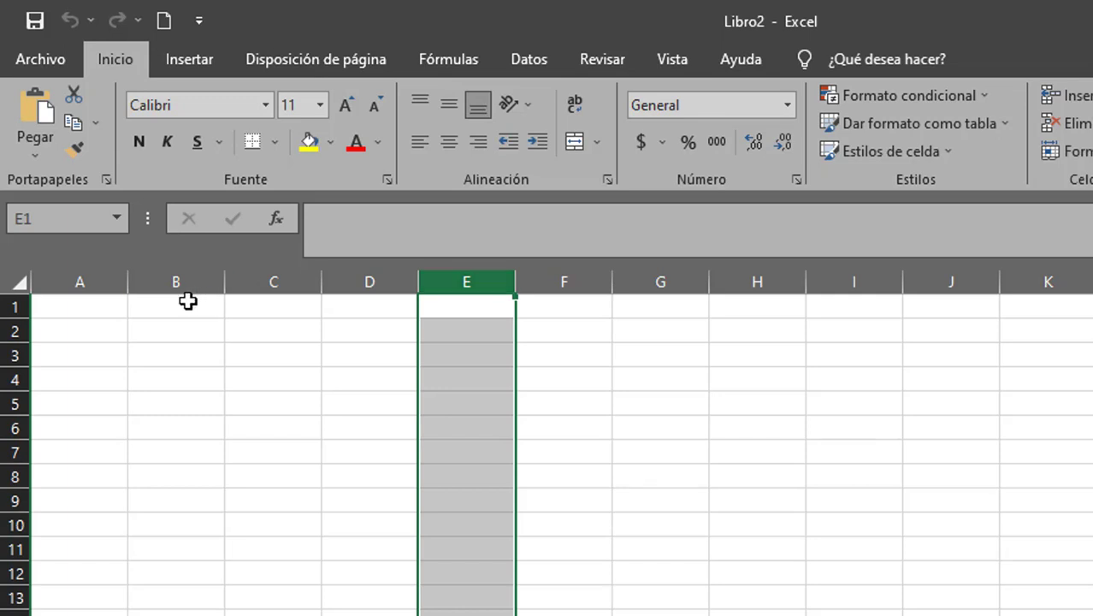
click(10, 355)
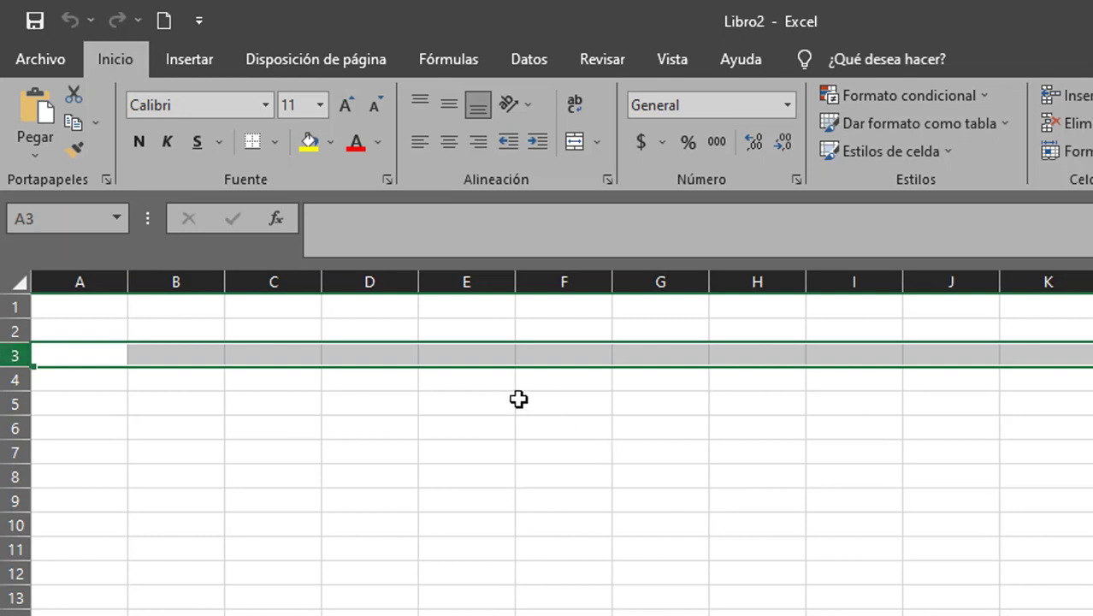
Select cell E3 and extend the selection to its entire column
click(488, 360)
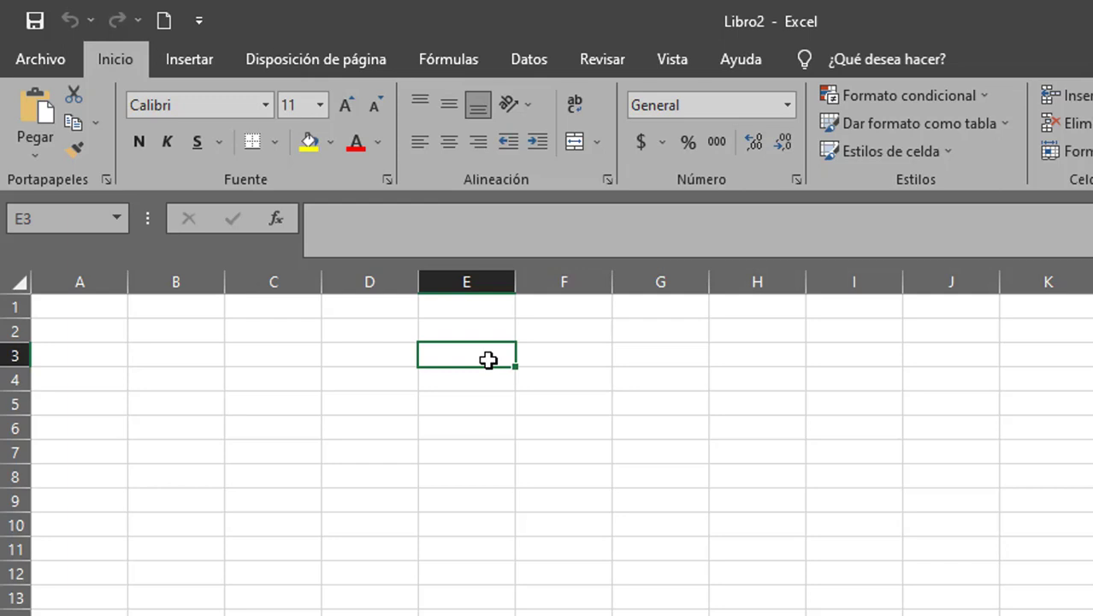
key(ctrl+space)
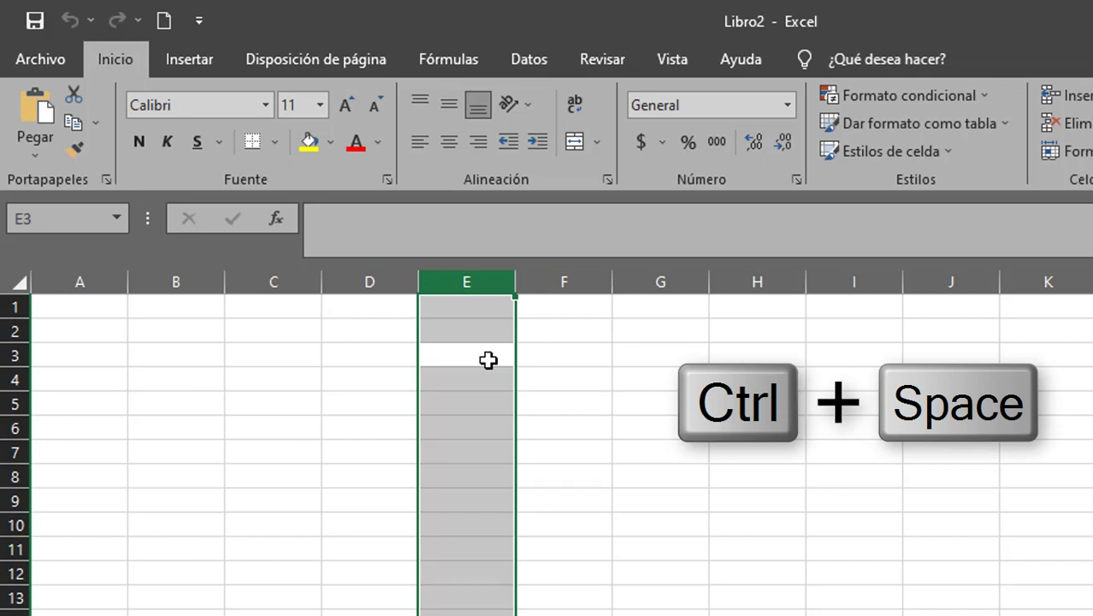
Extend the selection from cell C4 to its entire row, and to the whole worksheet
click(270, 374)
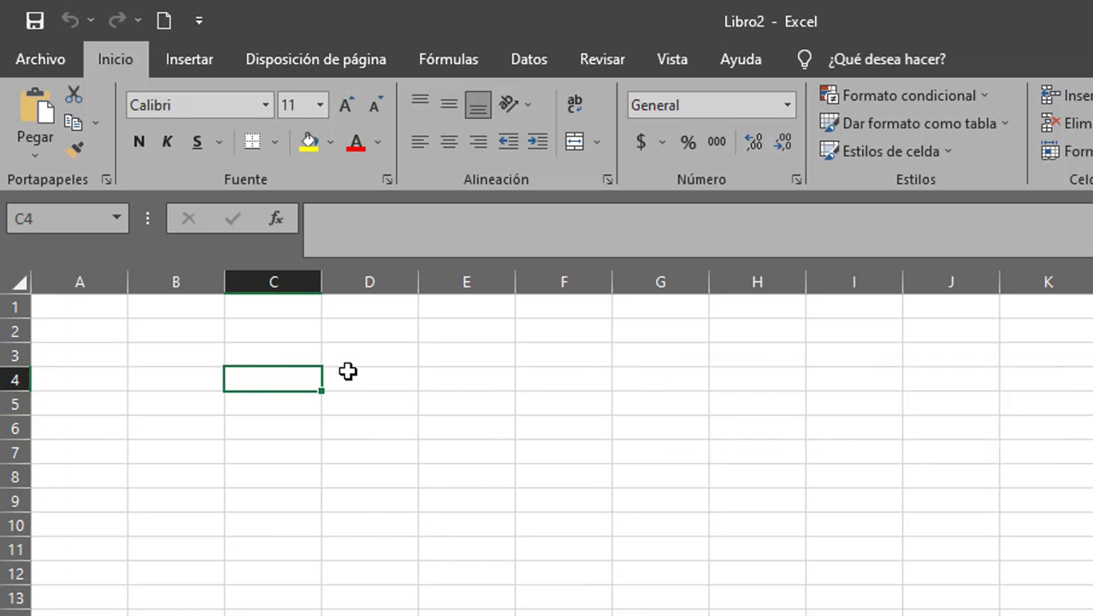
key(shift+space)
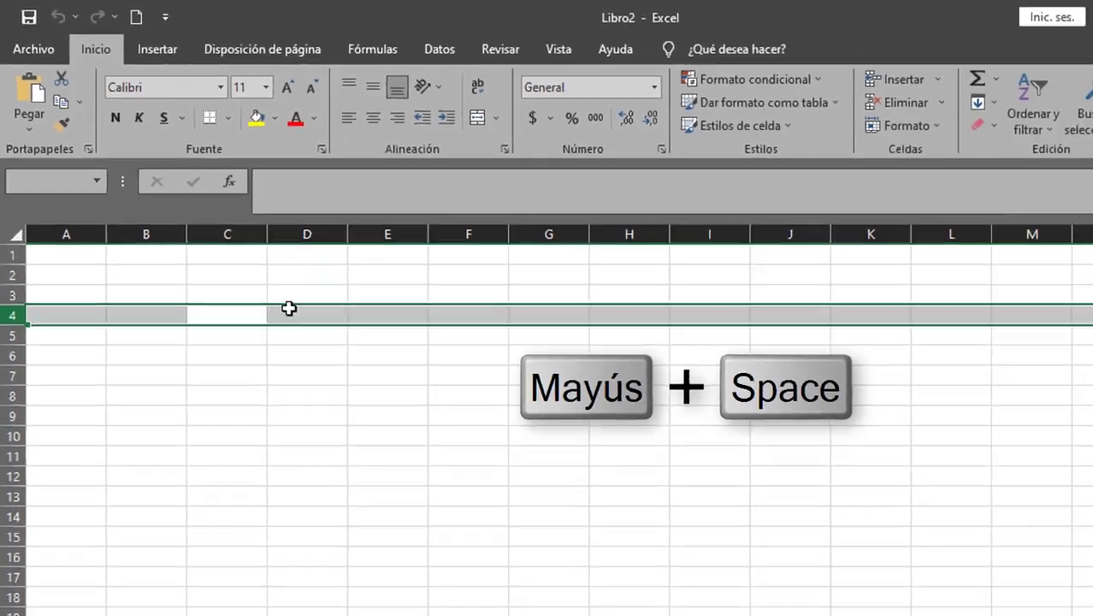
key(ctrl+shift+space)
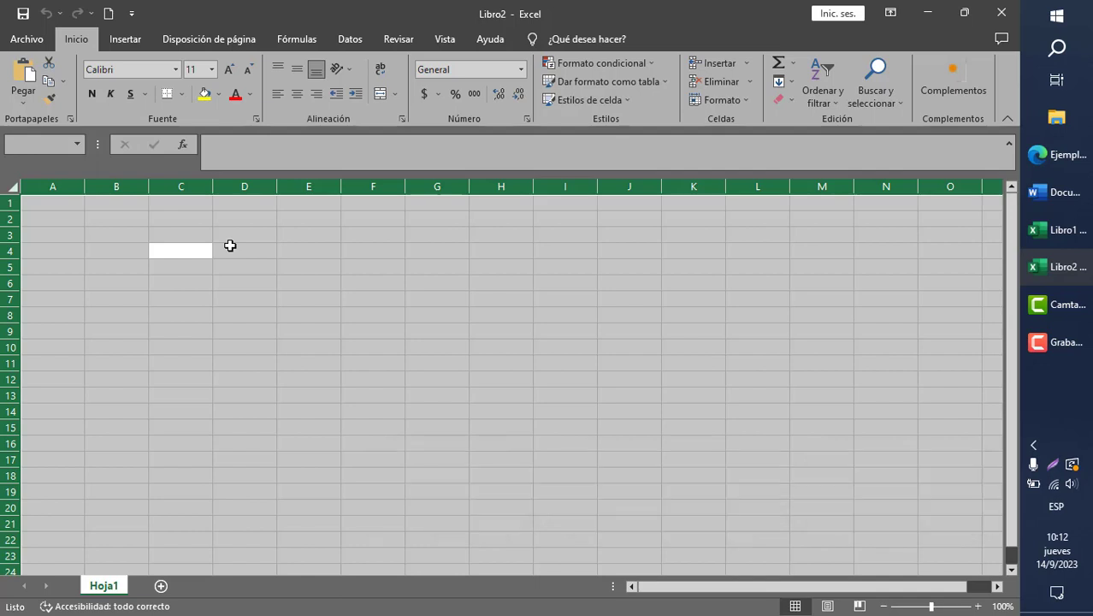
Point out the new-sheet control with a blue arrow, and add three new worksheets to the workbook
mouse_move(196, 396)
mouse_down()
mouse_move(190, 530)
mouse_move(163, 582)
mouse_up()
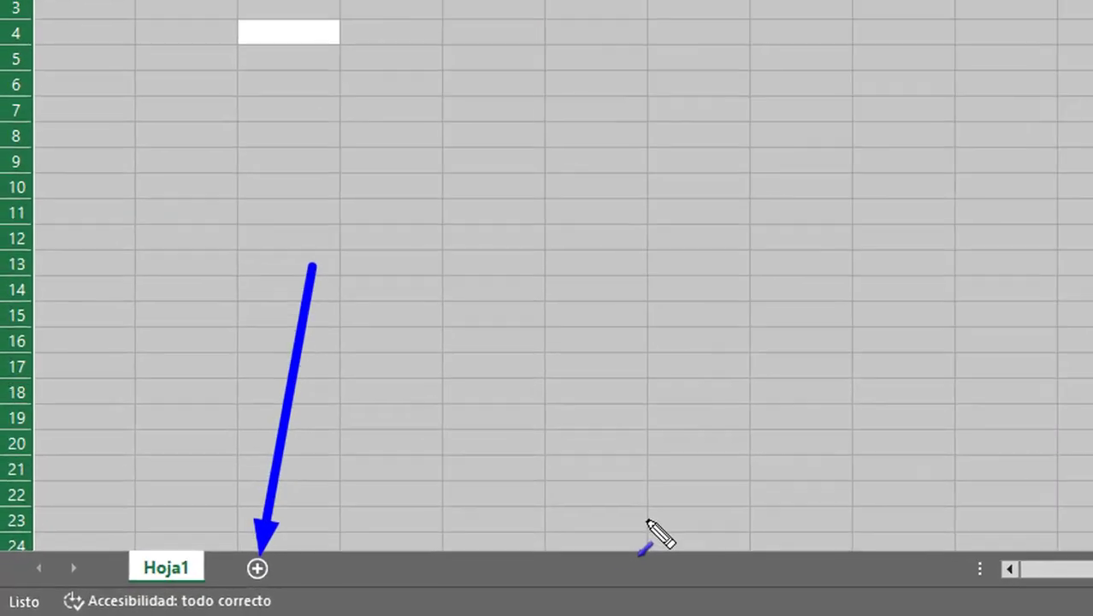
click(700, 360)
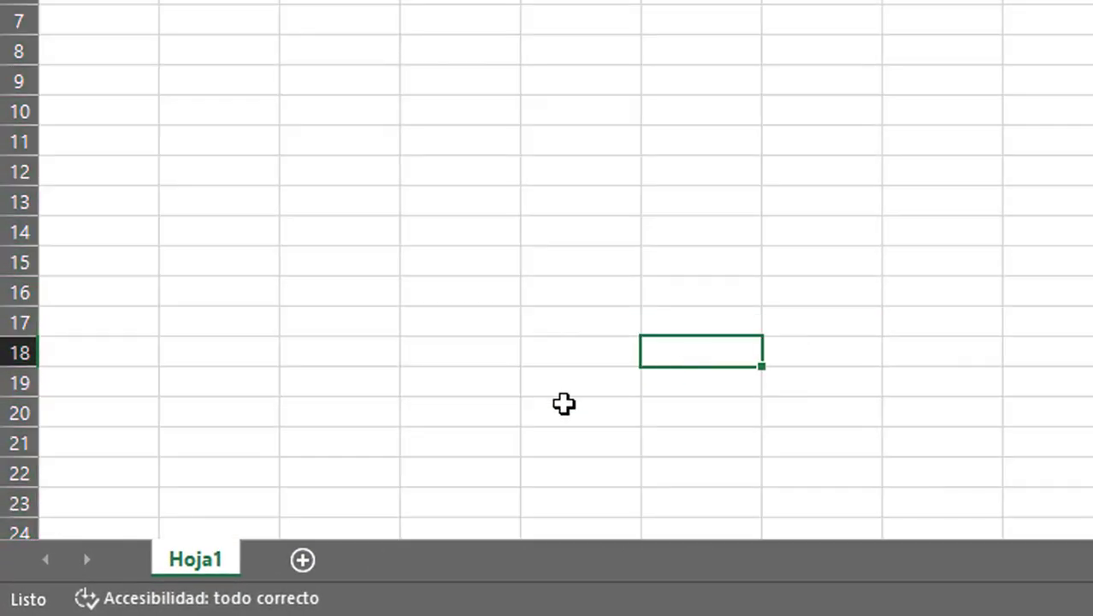
click(301, 560)
click(393, 560)
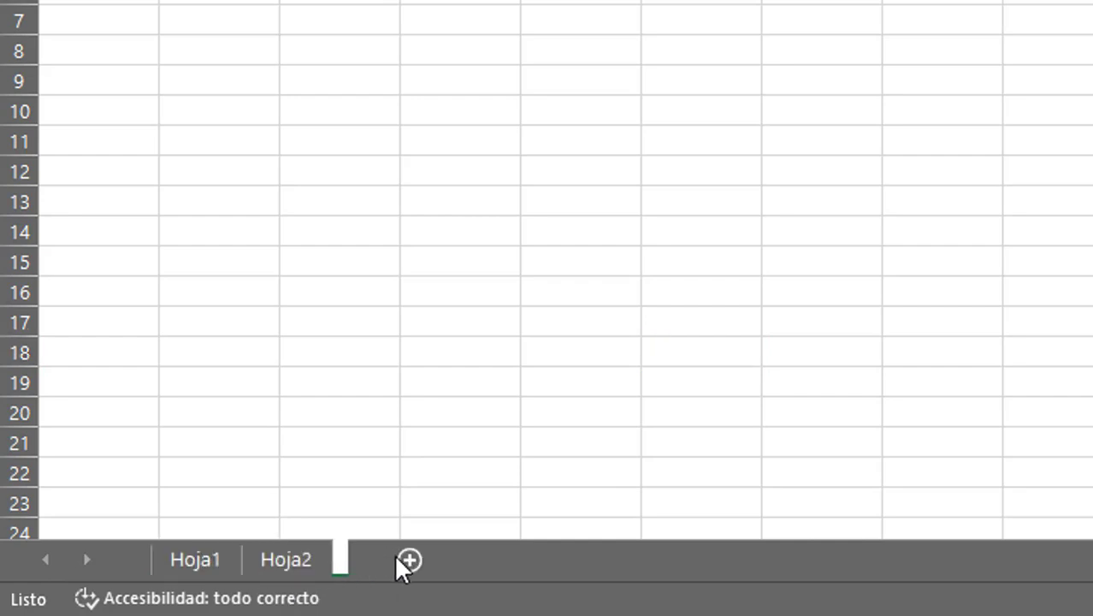
click(482, 560)
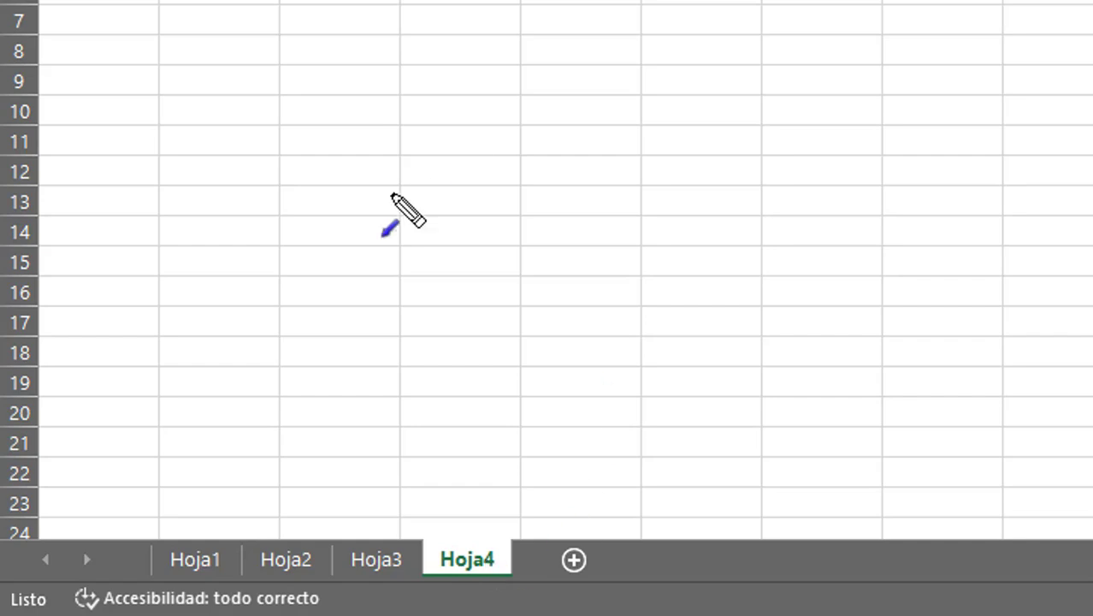
Point out the Hoja1, Hoja2 and Hoja3 worksheets with blue arrows, and switch to Hoja3
mouse_move(244, 256)
mouse_down()
mouse_move(244, 367)
mouse_move(202, 539)
mouse_up()
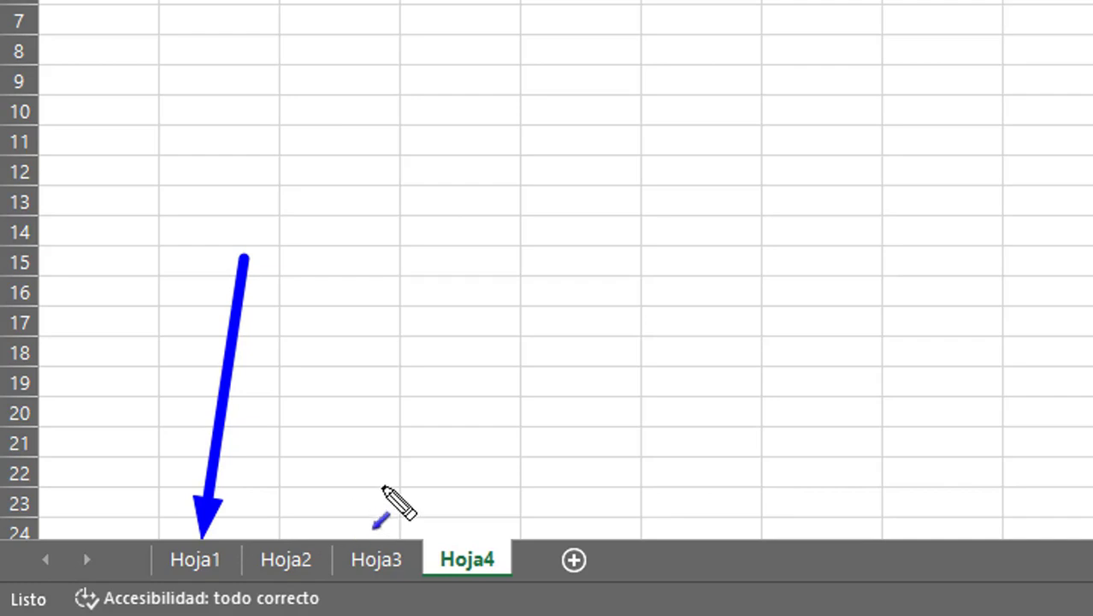
drag(343, 385, 293, 549)
drag(416, 391, 391, 544)
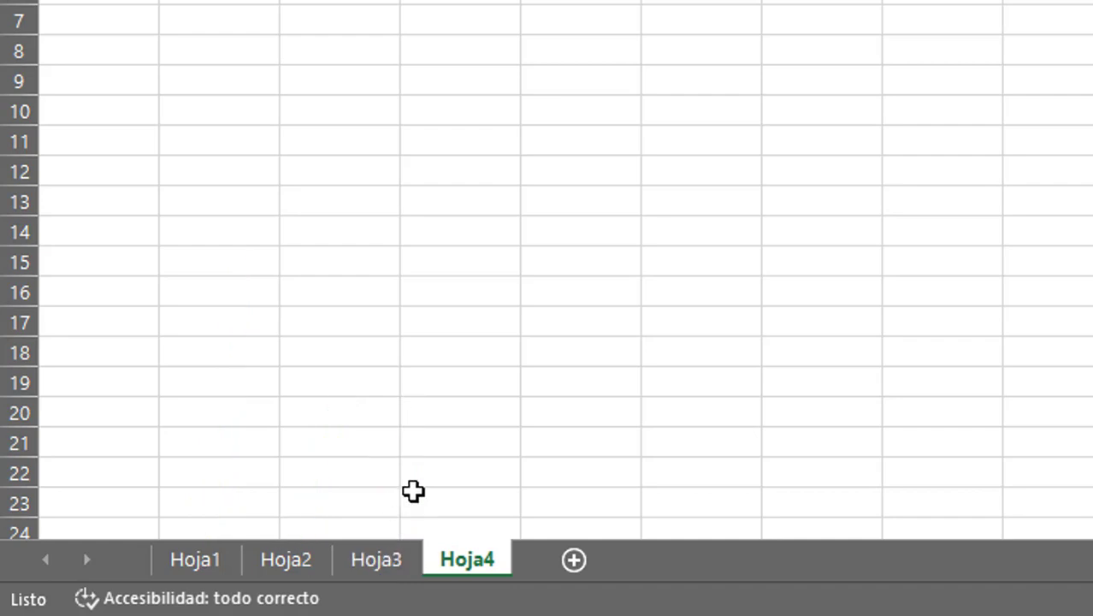
click(378, 568)
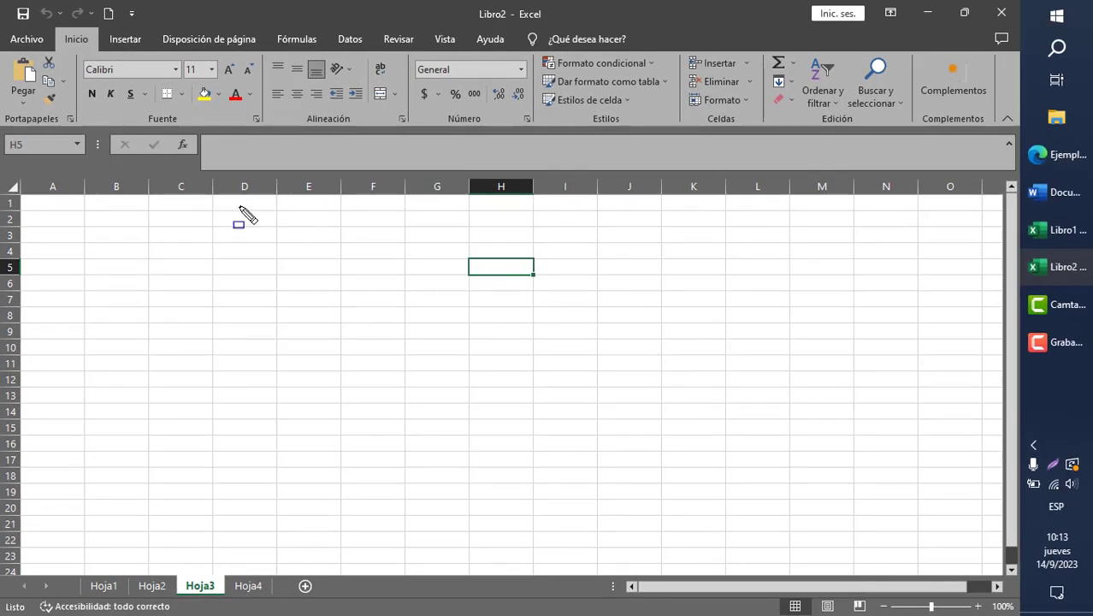
Mark the formula bar with a rectangle, and enter the text "Clases de excel" in cell C3
mouse_move(623, 158)
mouse_down()
mouse_move(952, 166)
mouse_move(1023, 183)
mouse_up()
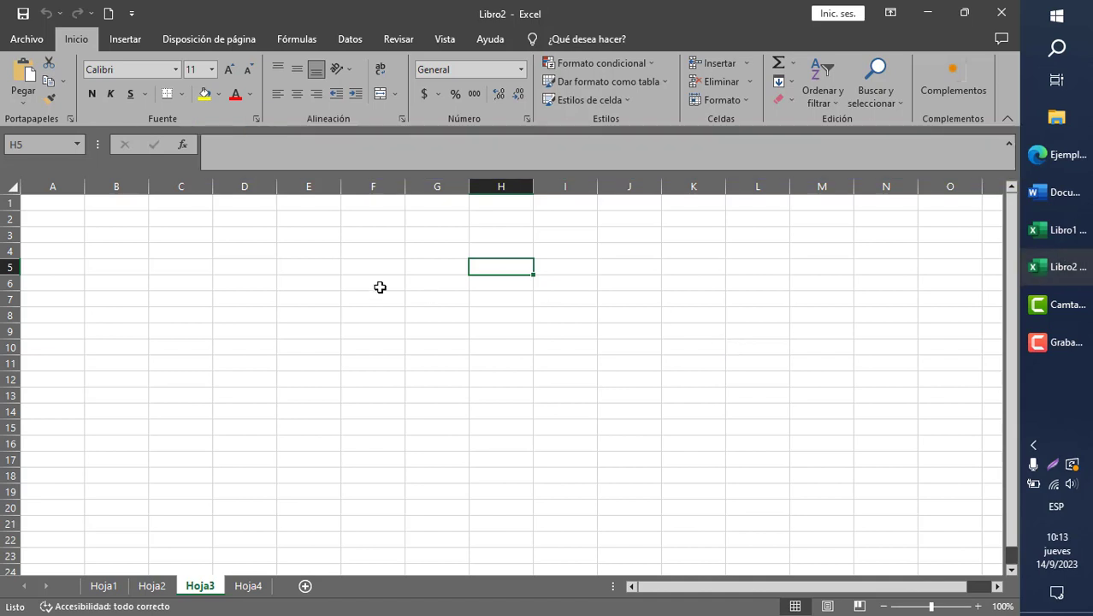
click(196, 232)
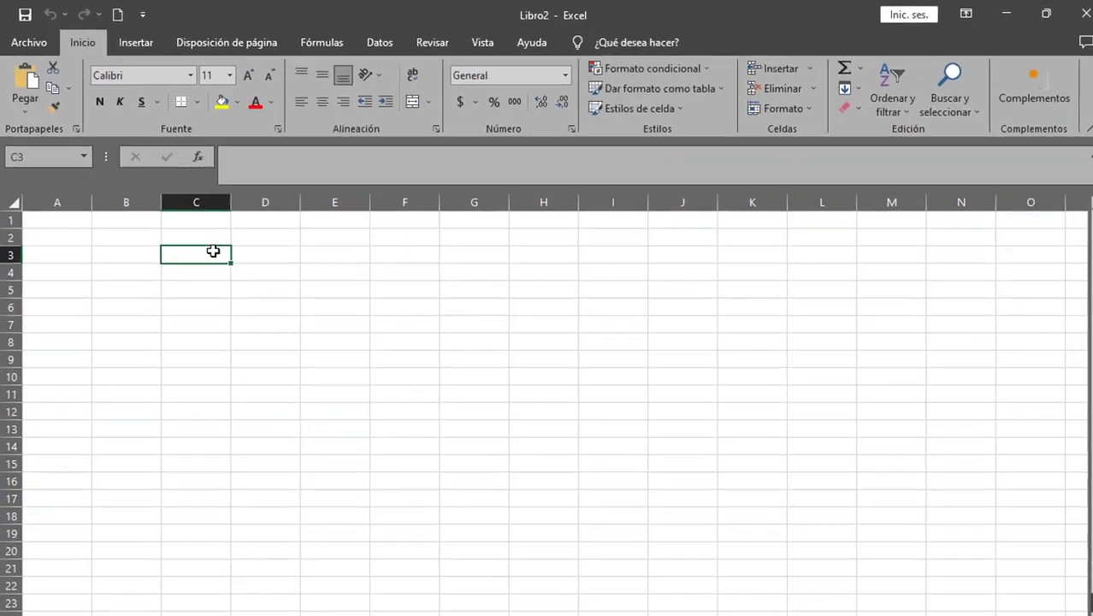
text(Calse)
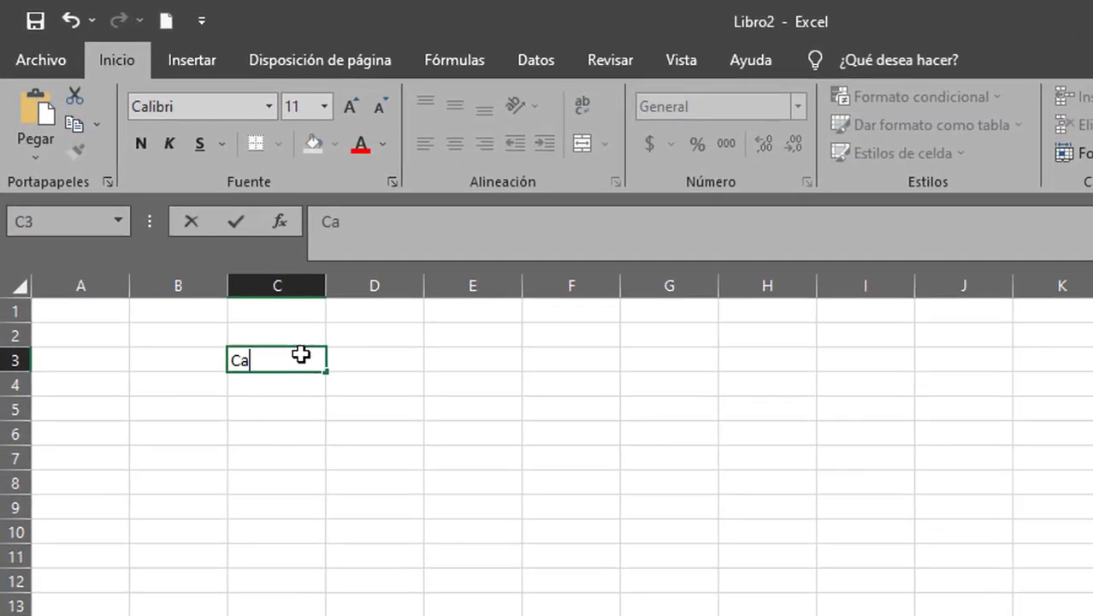
key(BackSpace)
key(BackSpace)
key(BackSpace)
key(BackSpace)
text(las)
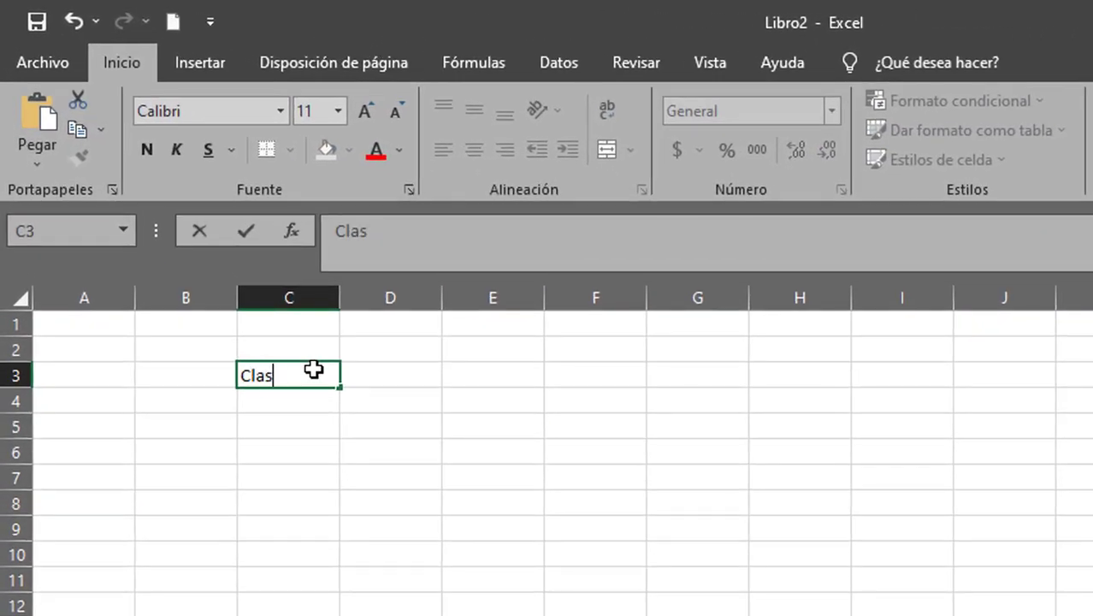
text(es de e)
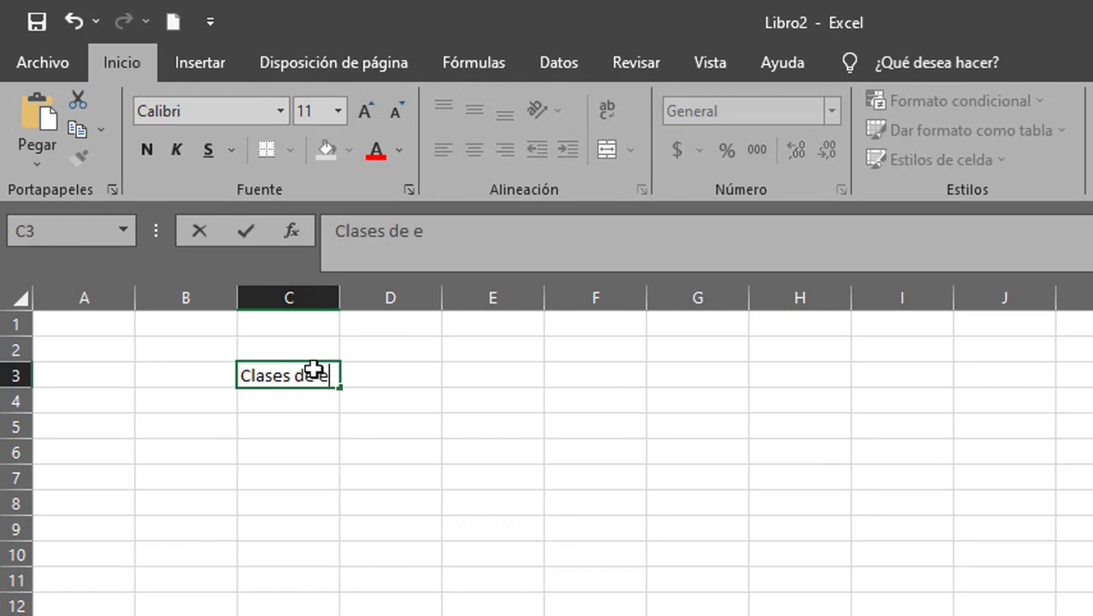
text(xcel)
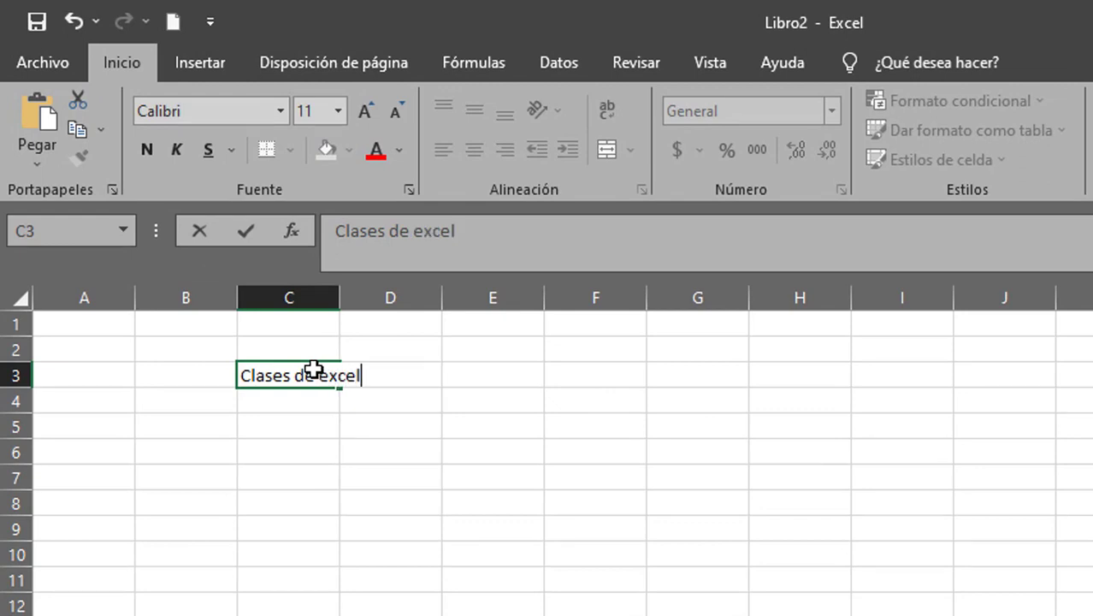
Frame the text in the formula bar with a blue rectangle, clear the mark, and commit the entry in cell C3
mouse_move(313, 208)
mouse_down()
mouse_move(622, 270)
mouse_move(708, 270)
mouse_up()
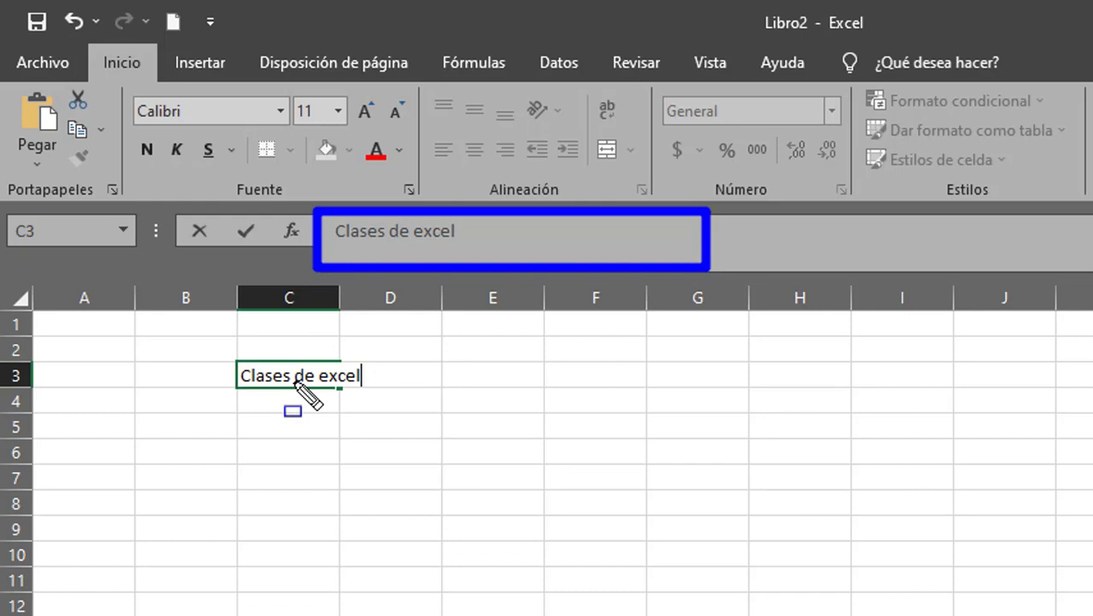
key(ctrl+z)
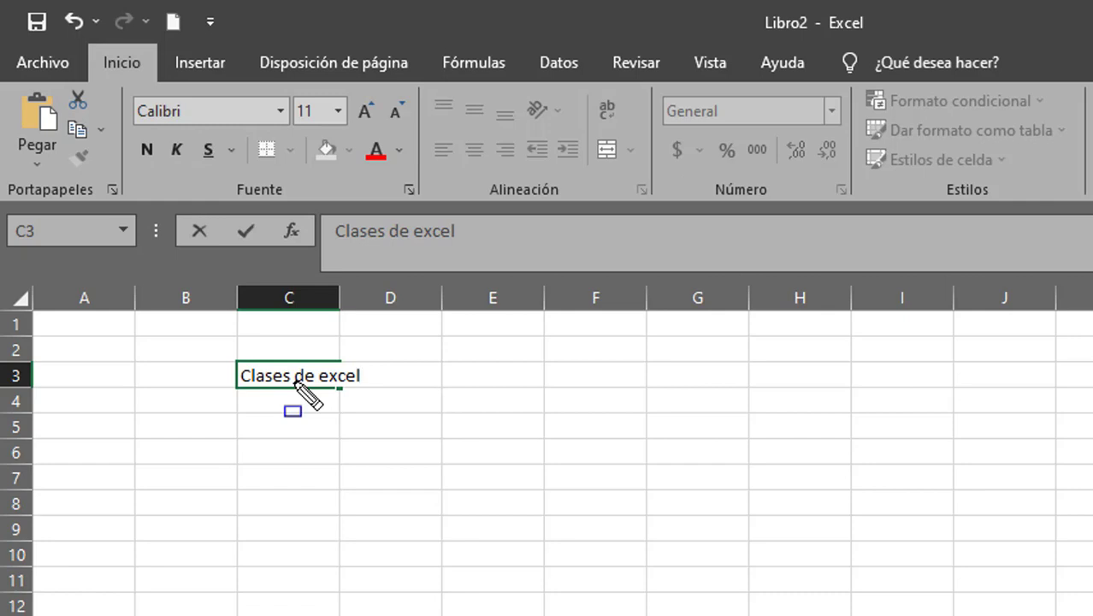
click(394, 469)
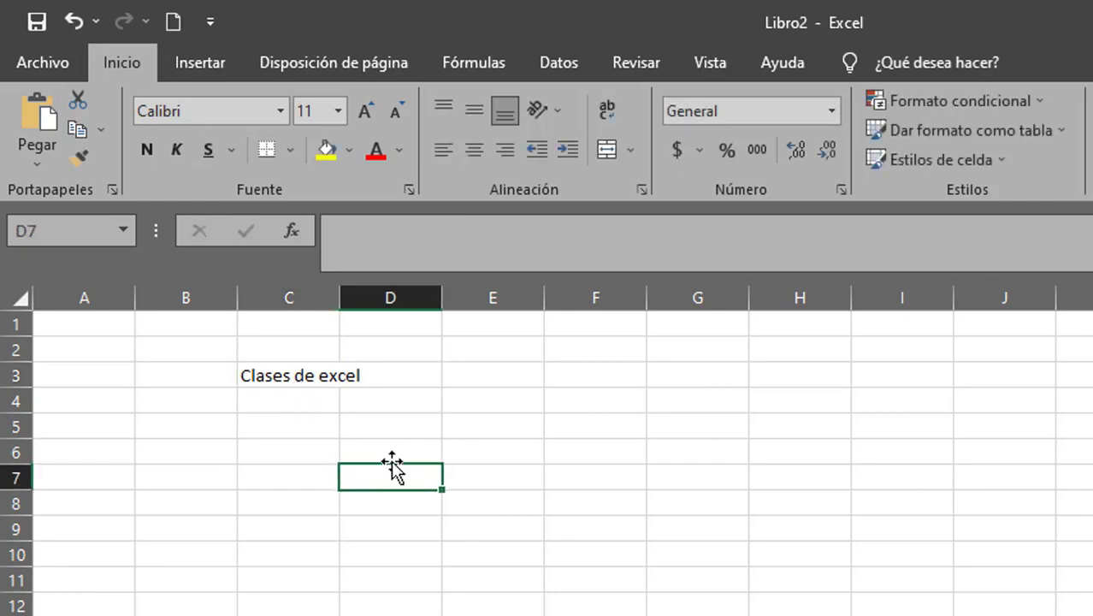
click(295, 370)
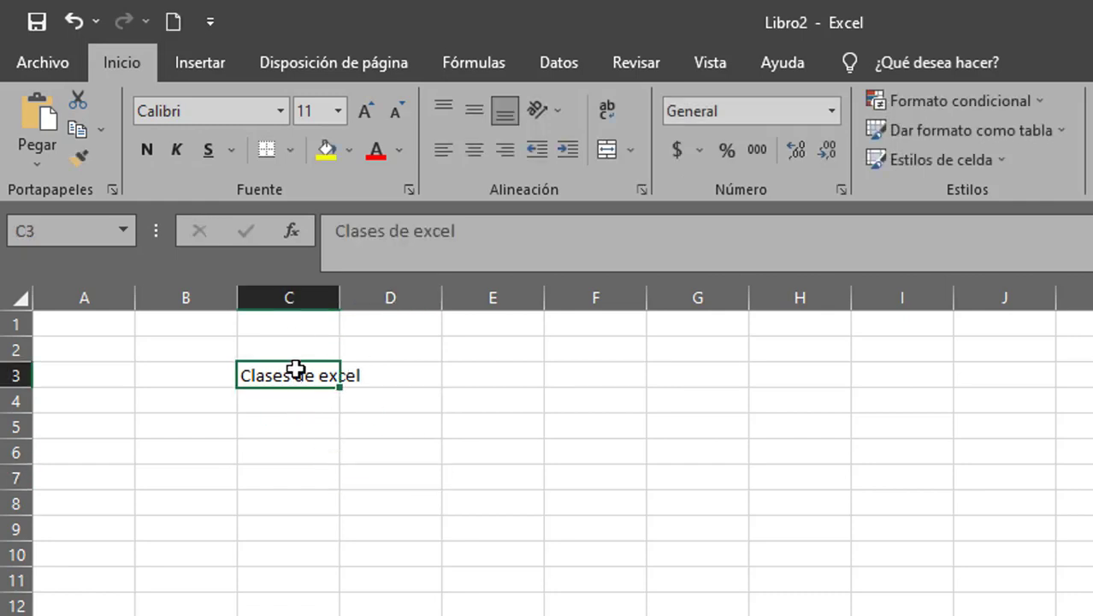
key(ctrl+2)
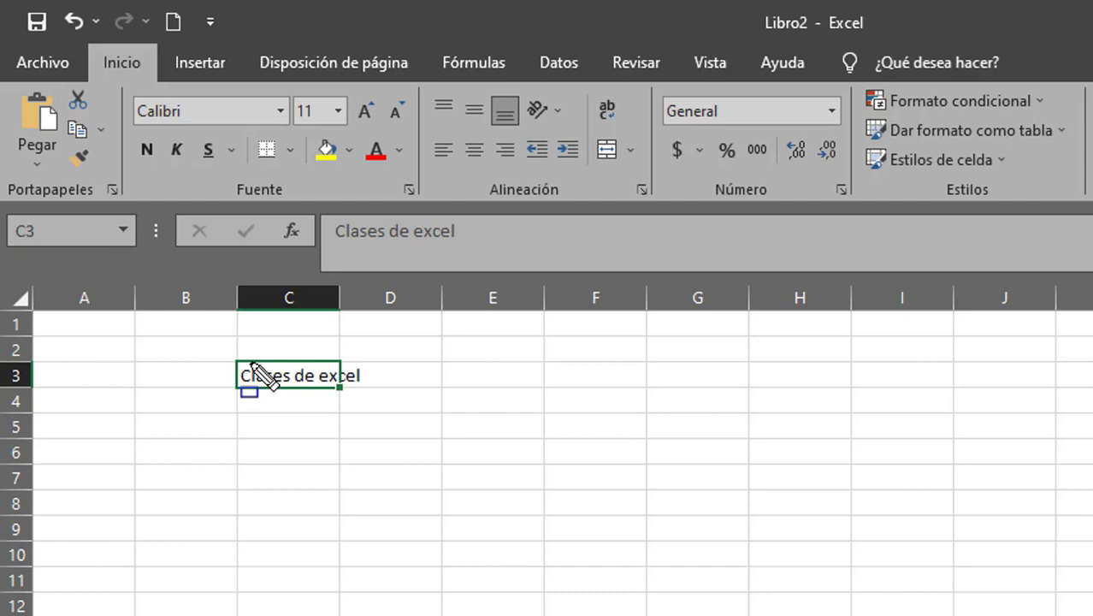
key(Escape)
Frame the column C header with a blue rectangle, and autofit column C to the width of its text
ctrl+scroll(547, 450, up, 3)
click(602, 545)
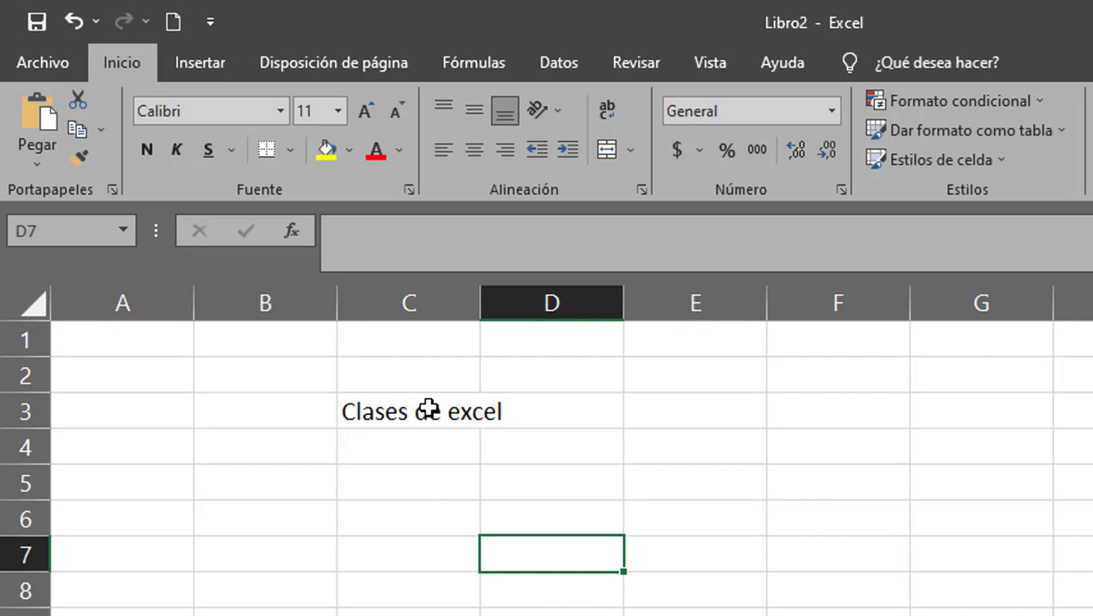
key(ctrl+2)
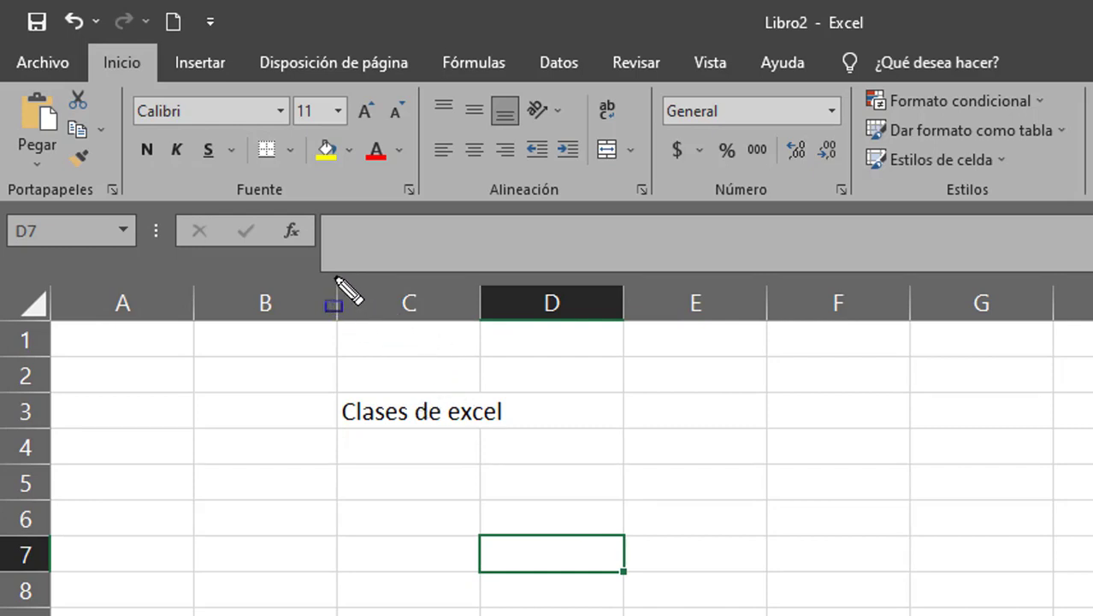
mouse_move(333, 276)
mouse_down()
mouse_move(457, 300)
mouse_move(489, 319)
mouse_up()
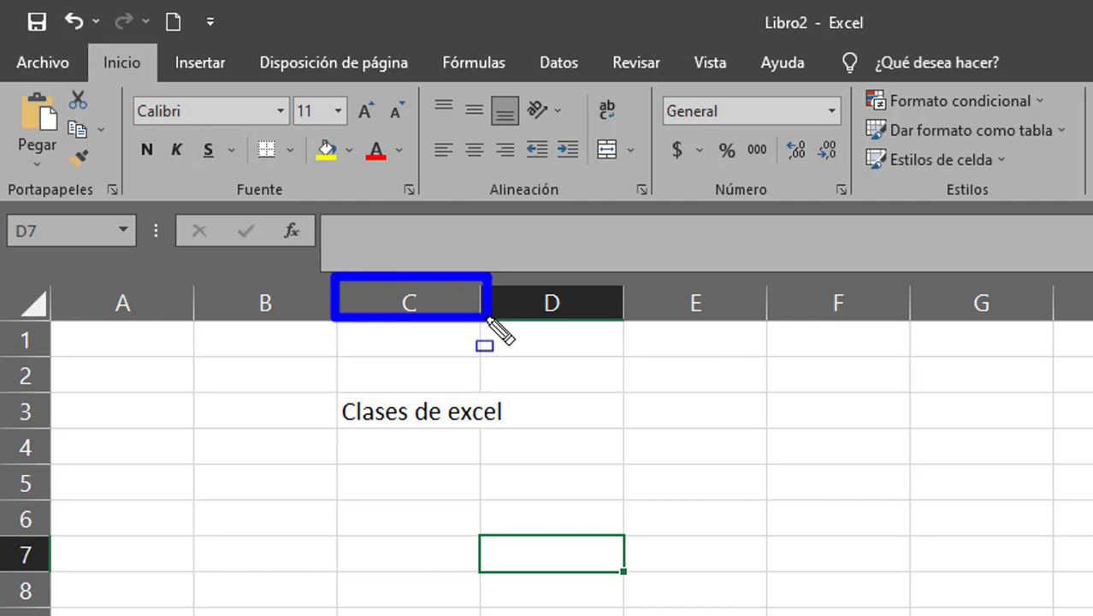
key(Escape)
click(404, 300)
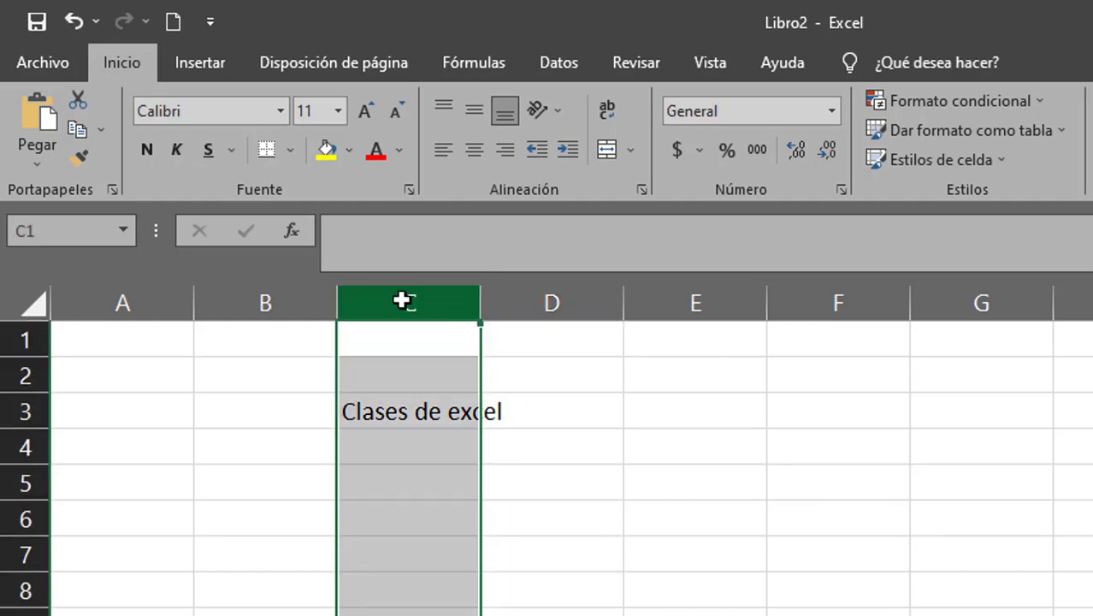
double_click(487, 294)
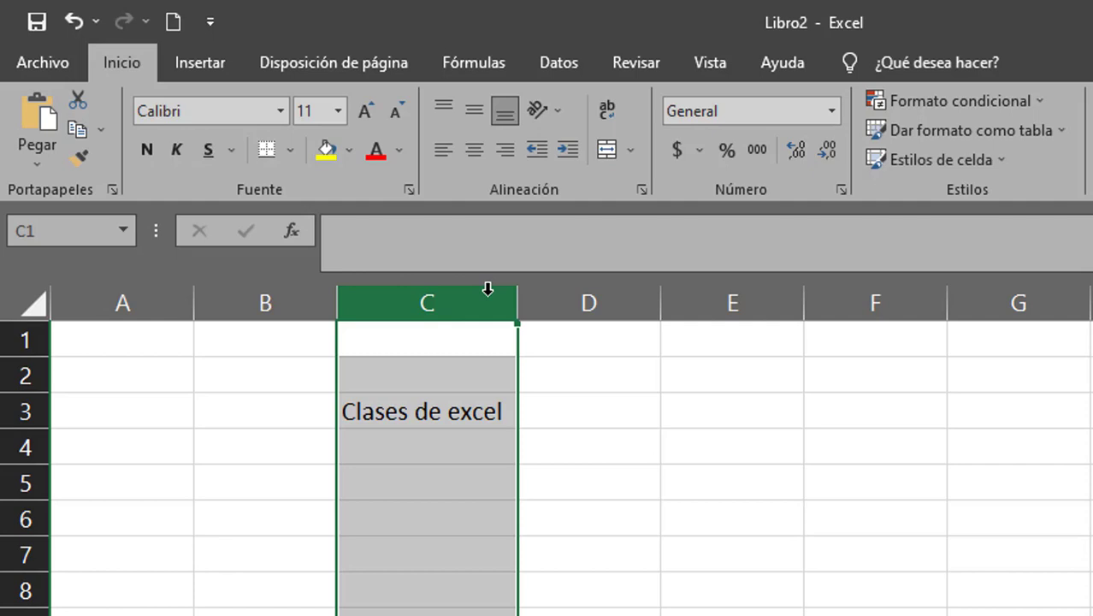
Replace the text in cell C3 with the heading "Nombres"
click(426, 456)
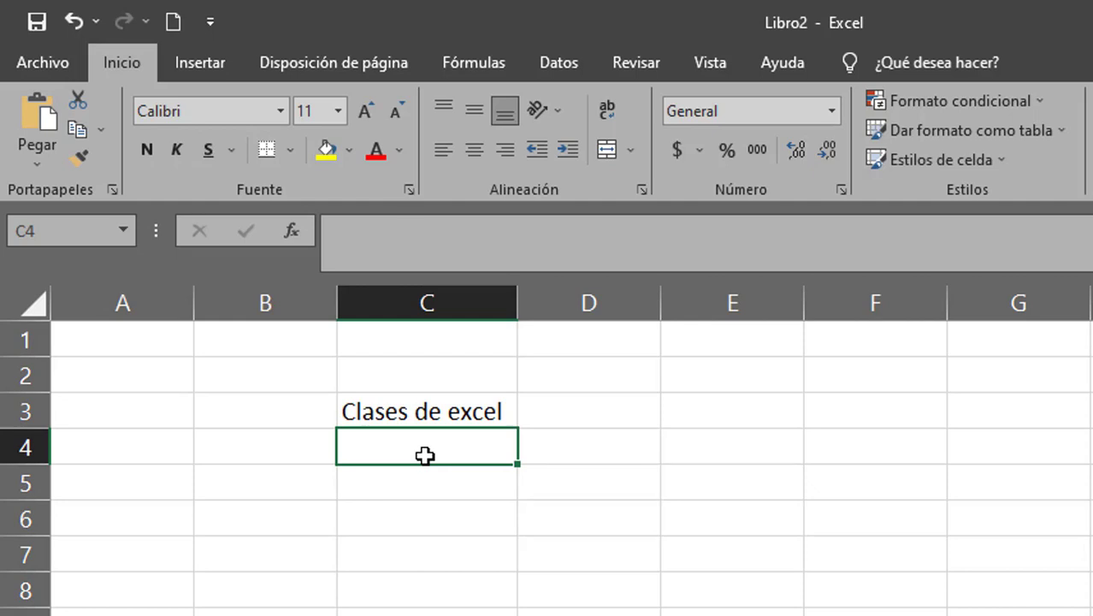
click(442, 416)
text(Nombres)
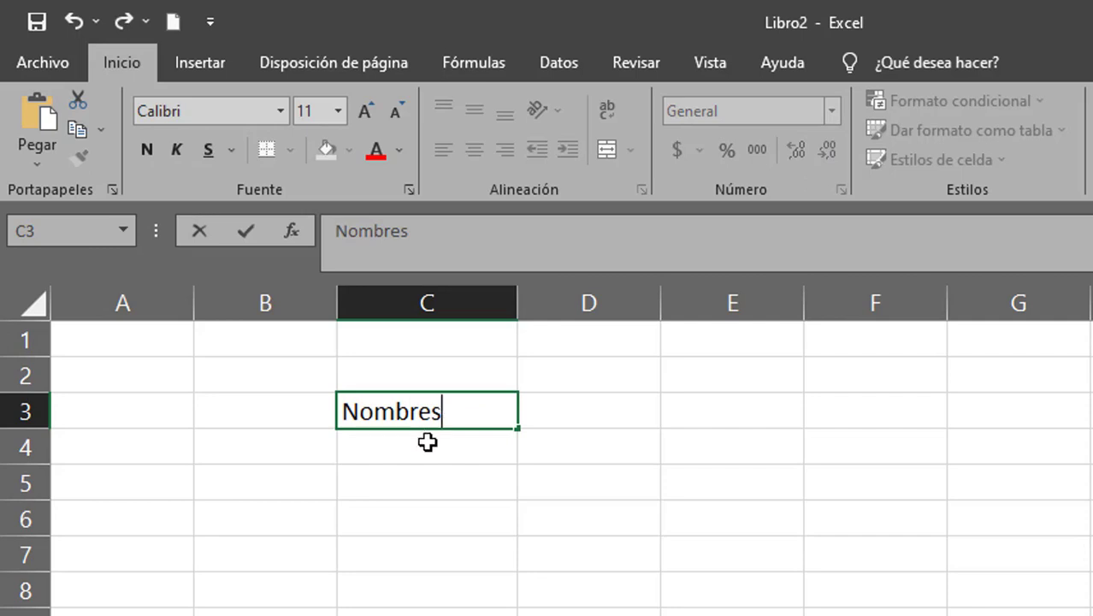
key(Return)
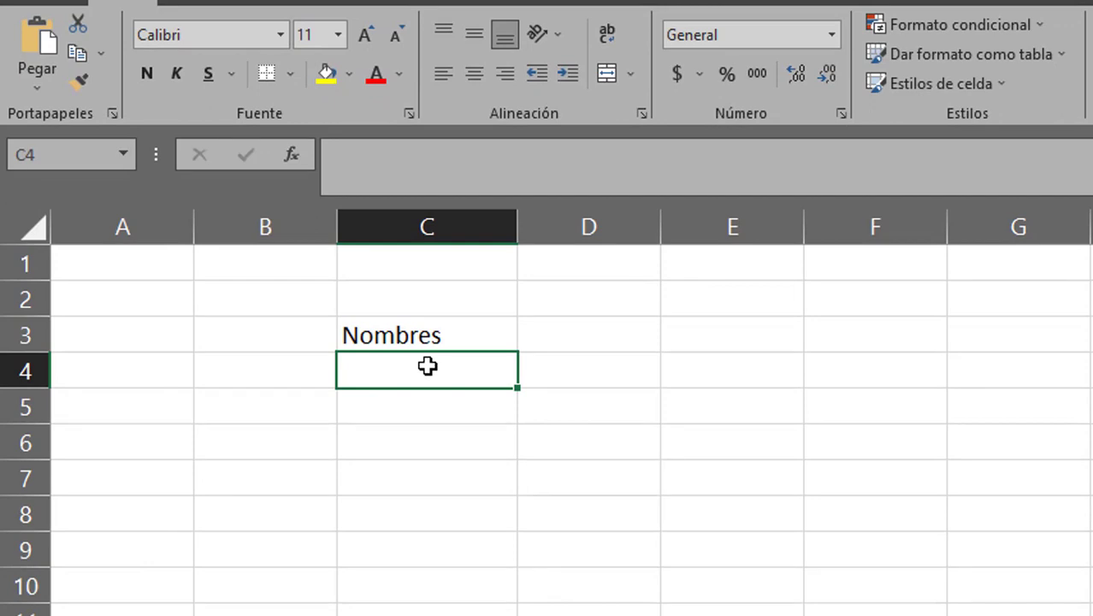
Enter a capitalised first name in cell C4 and a lowercase first name in C5, and frame their initial letters
double_click(428, 367)
text(Mar)
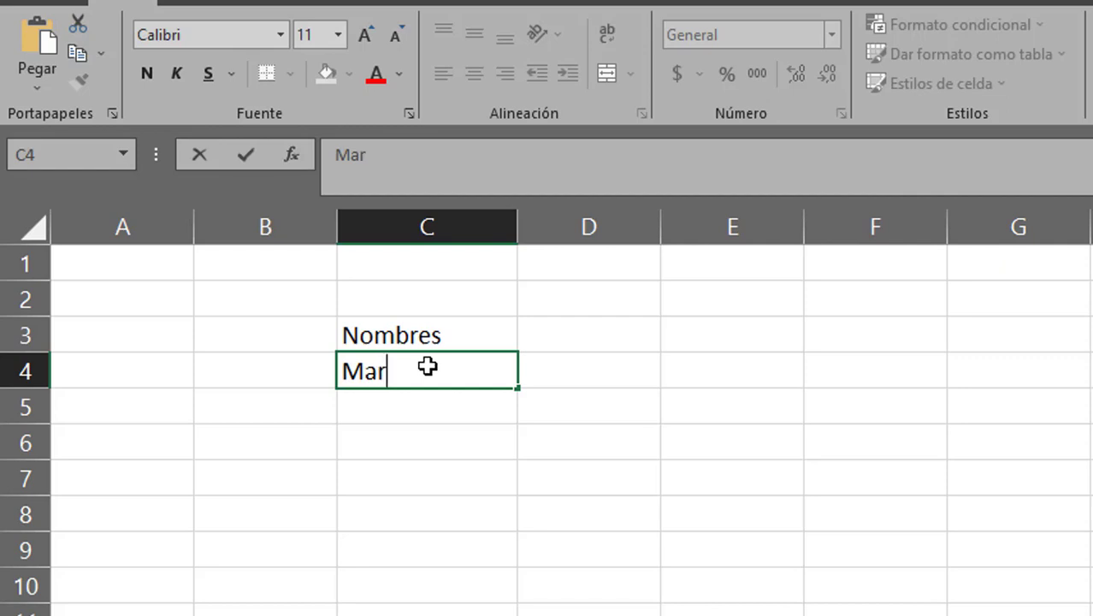
text(ía)
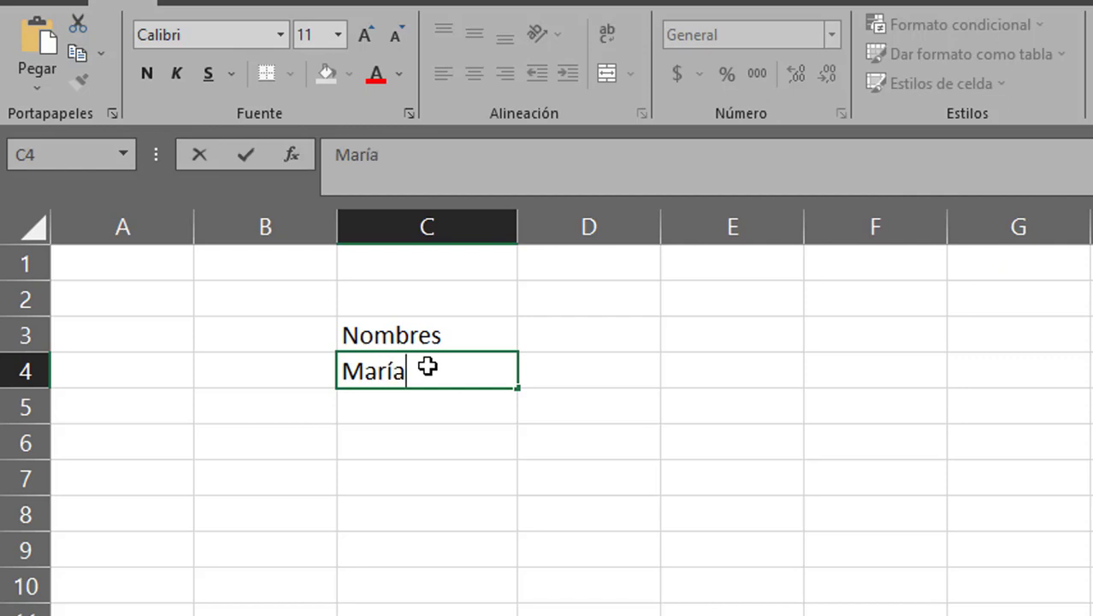
key(Return)
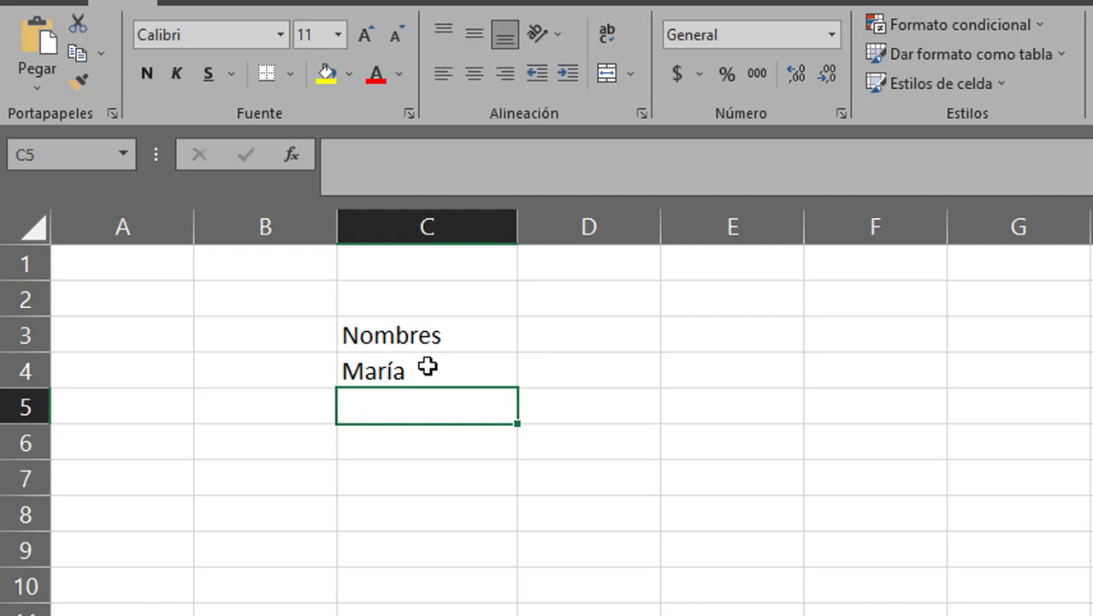
text(J)
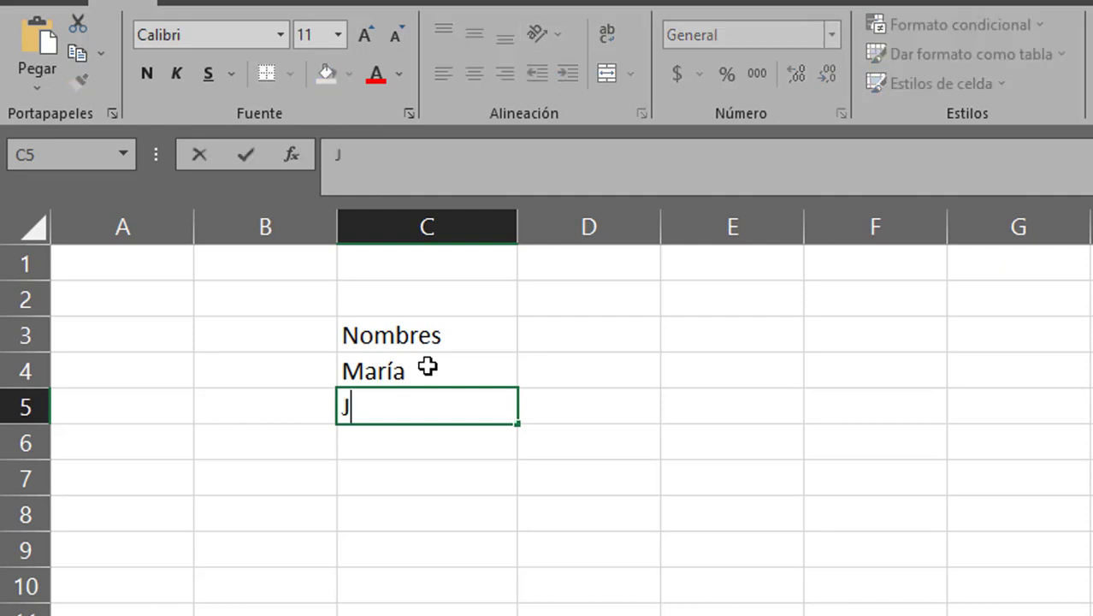
key(BackSpace)
text(juan)
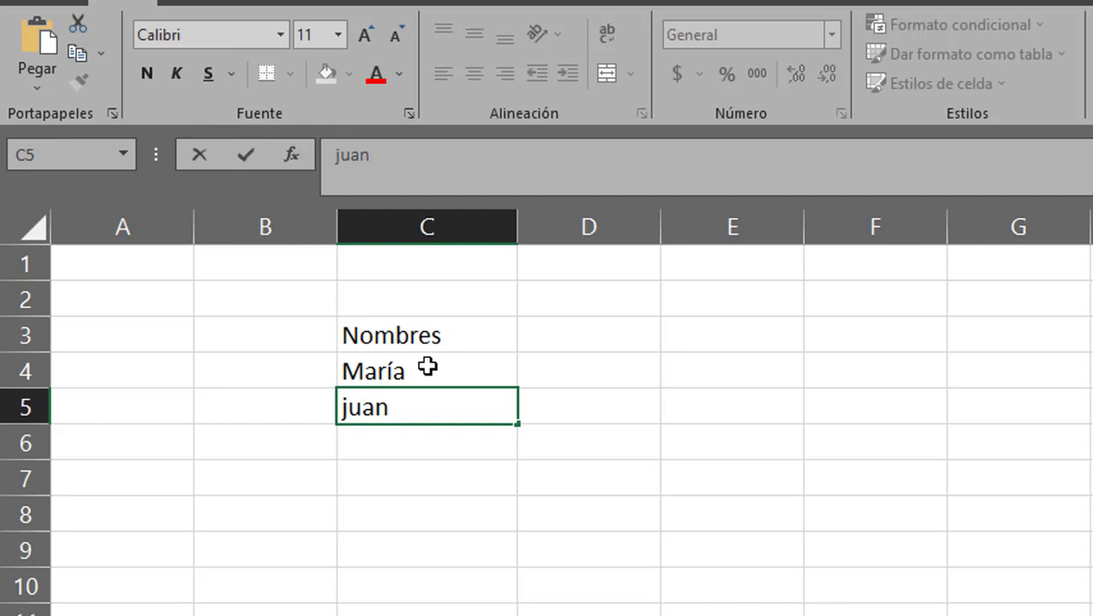
key(Return)
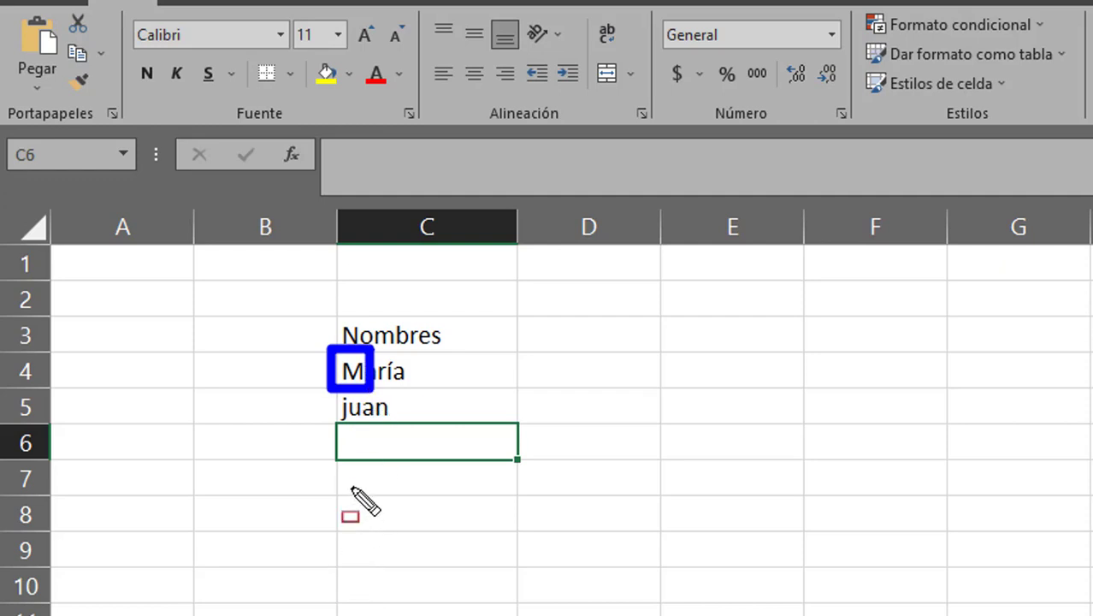
drag(327, 389, 354, 426)
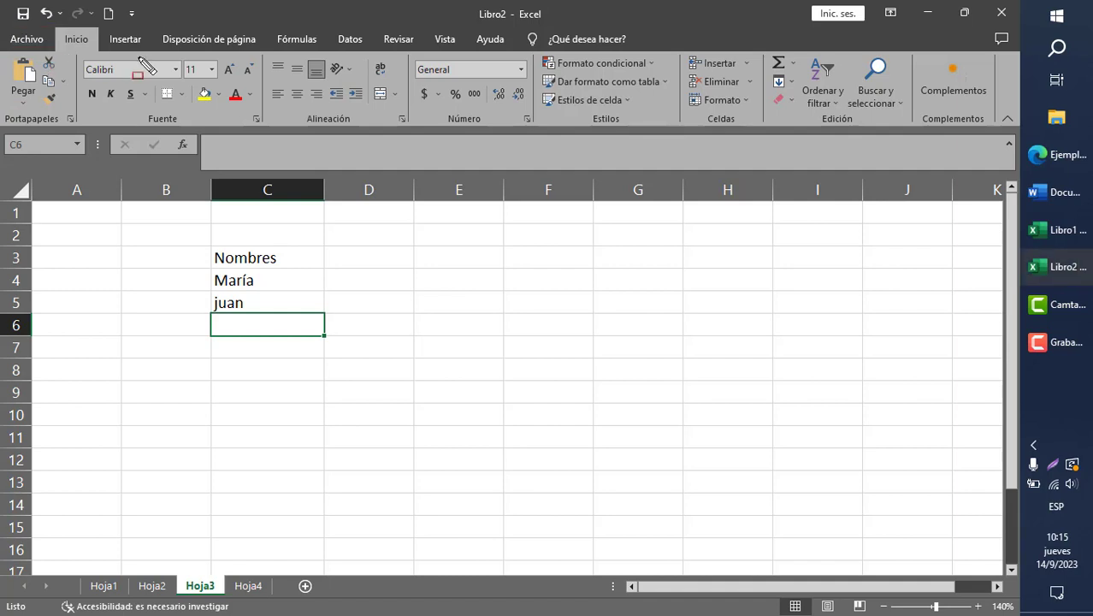
Open the Guardar como page, frame the OneDrive and Examinar locations with red rectangles, and clear the marks
click(25, 39)
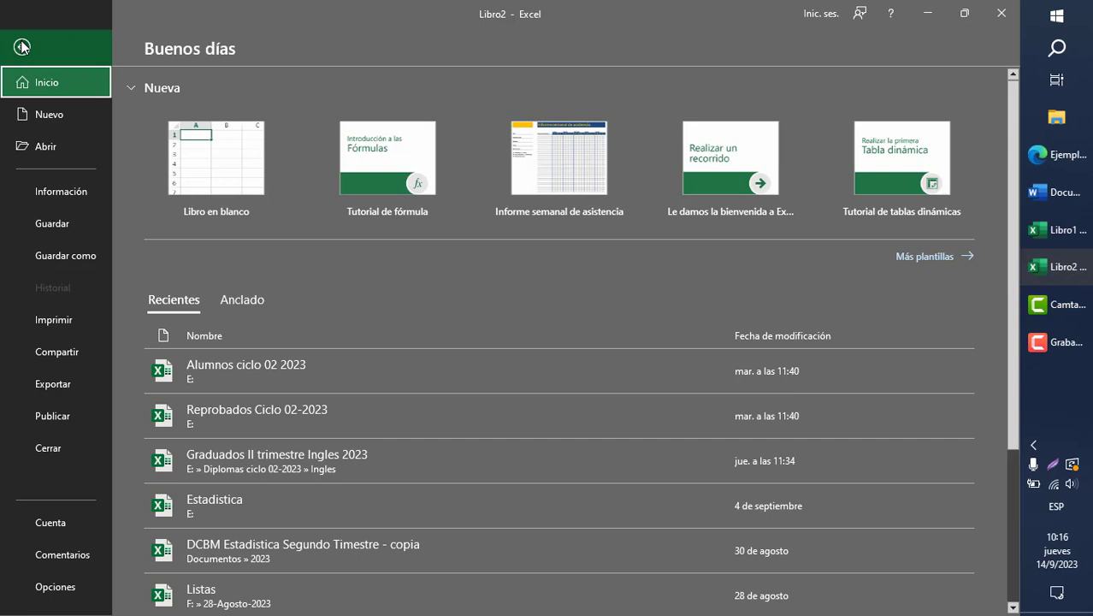
click(87, 313)
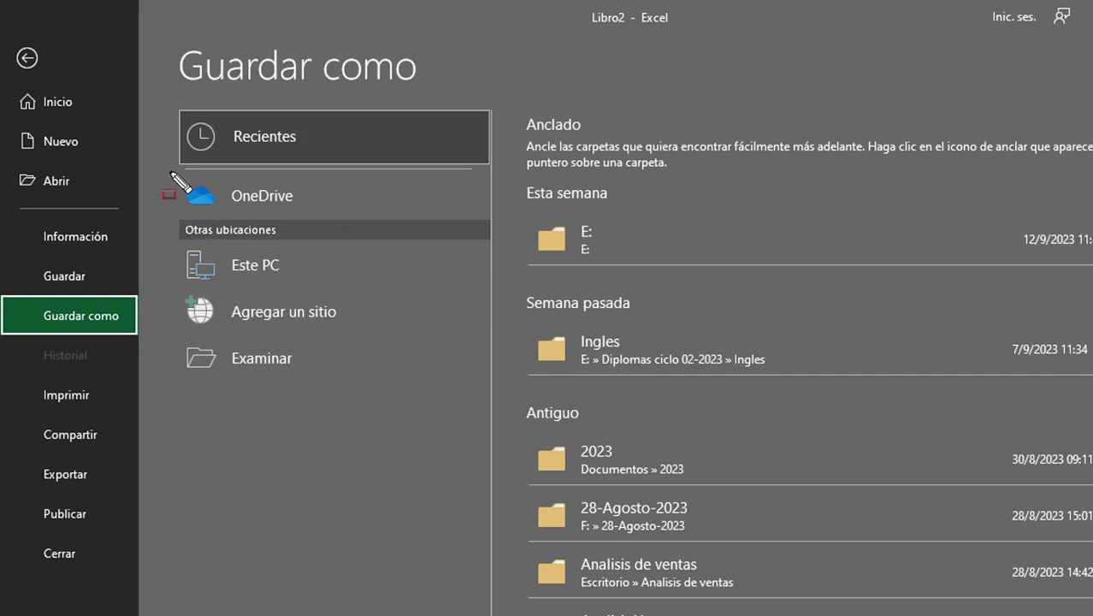
mouse_move(169, 171)
mouse_down()
mouse_move(397, 229)
mouse_move(490, 217)
mouse_up()
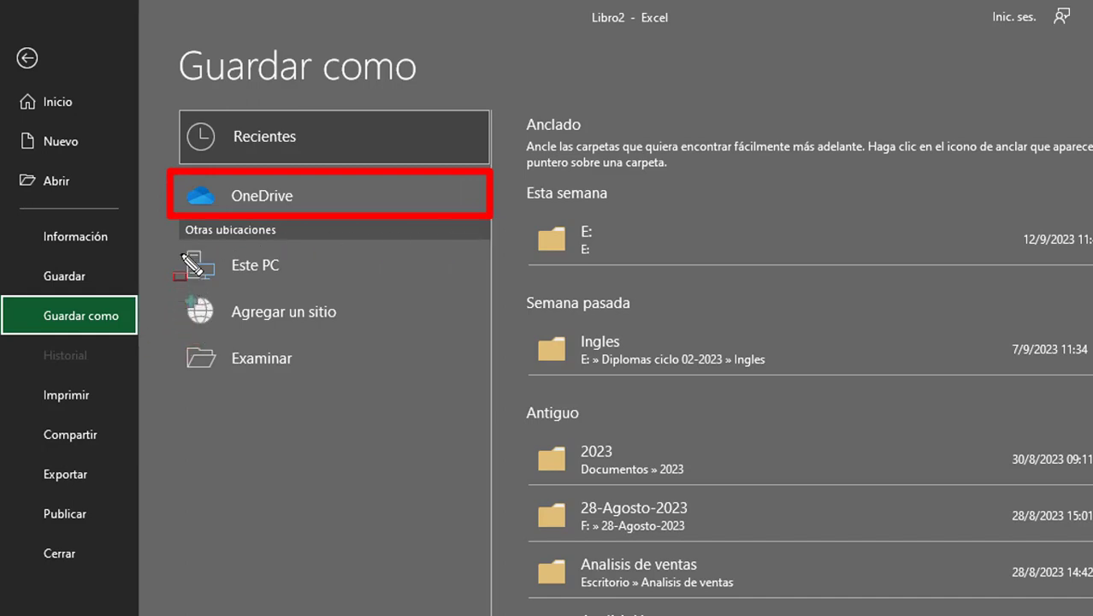
drag(163, 337, 335, 374)
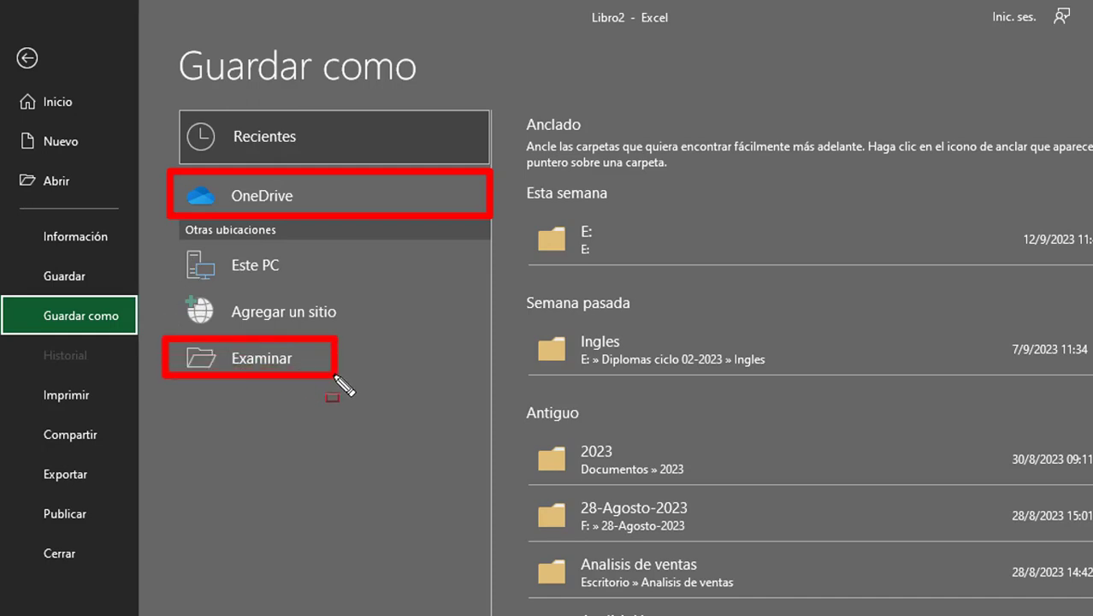
key(e)
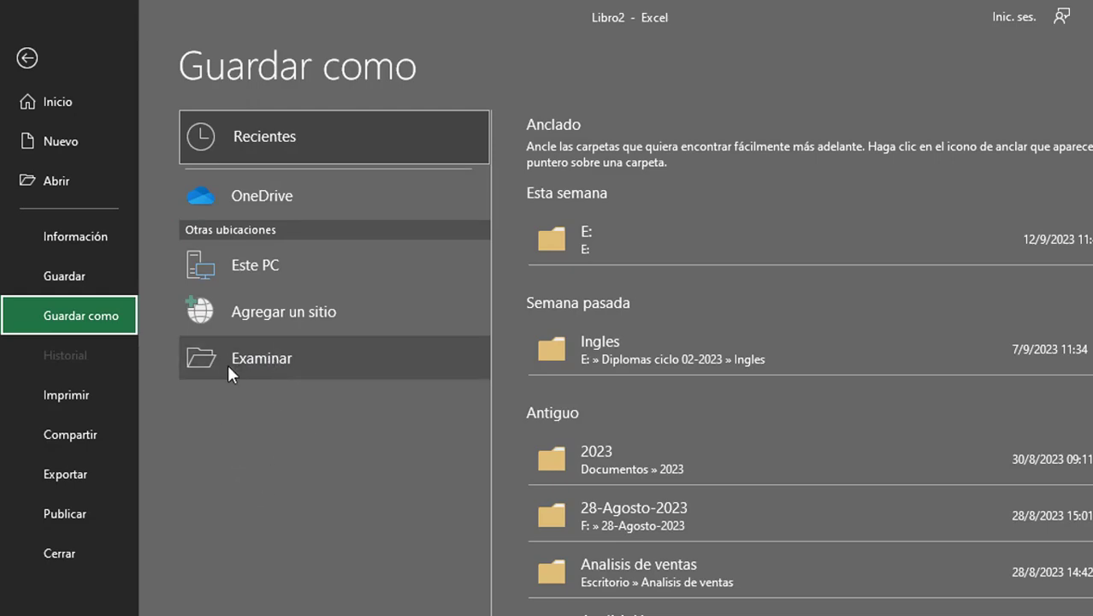
Browse to the Documentos folder as the save location, frame the file name with a red rectangle, and clear the mark
click(275, 361)
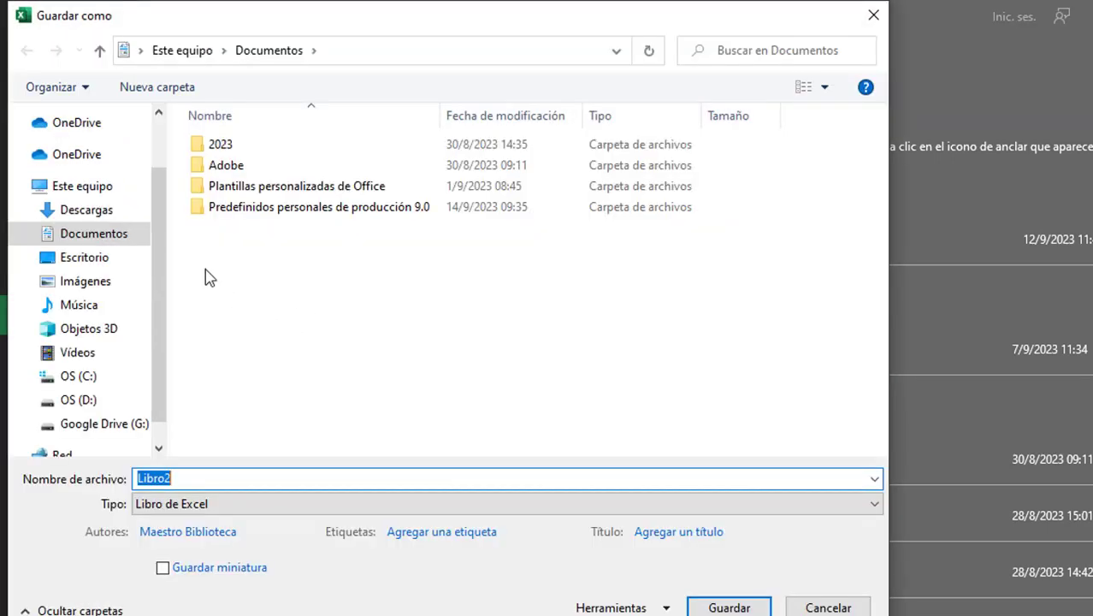
click(119, 241)
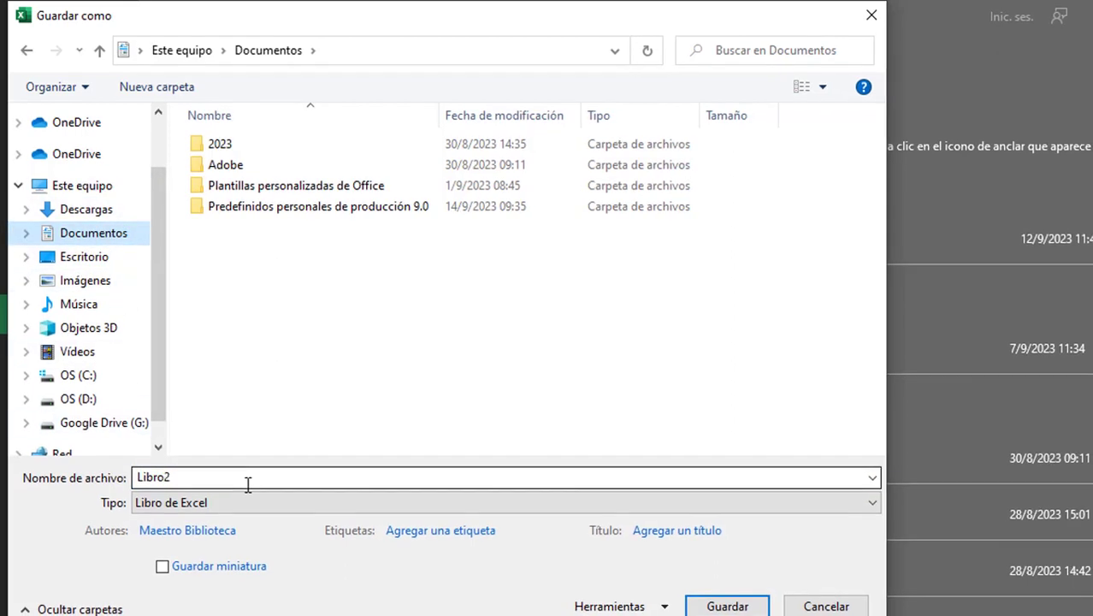
key(ctrl+2)
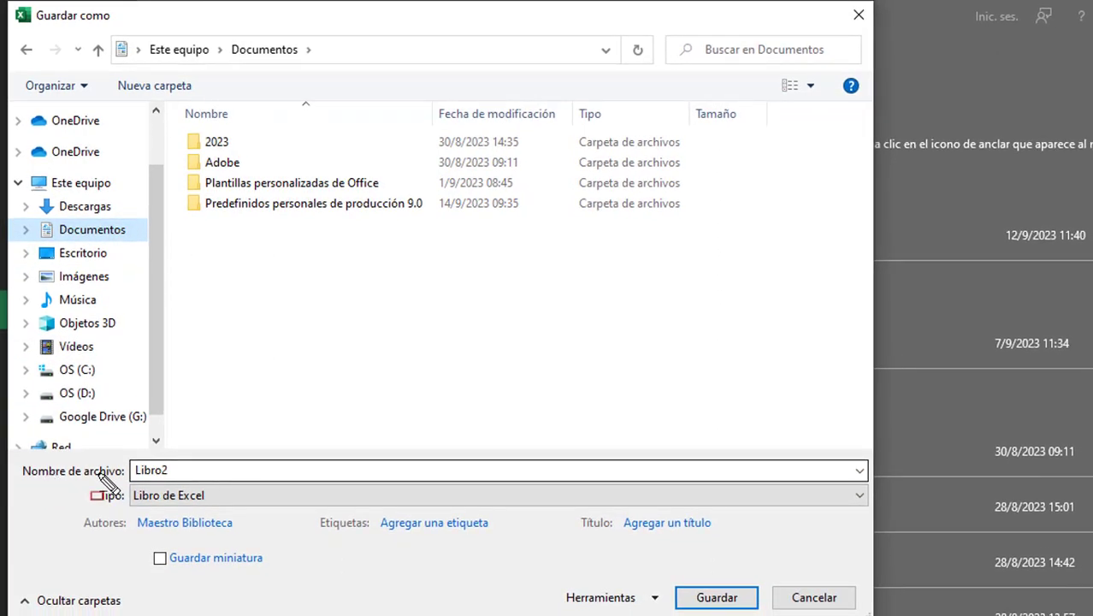
drag(129, 458, 262, 485)
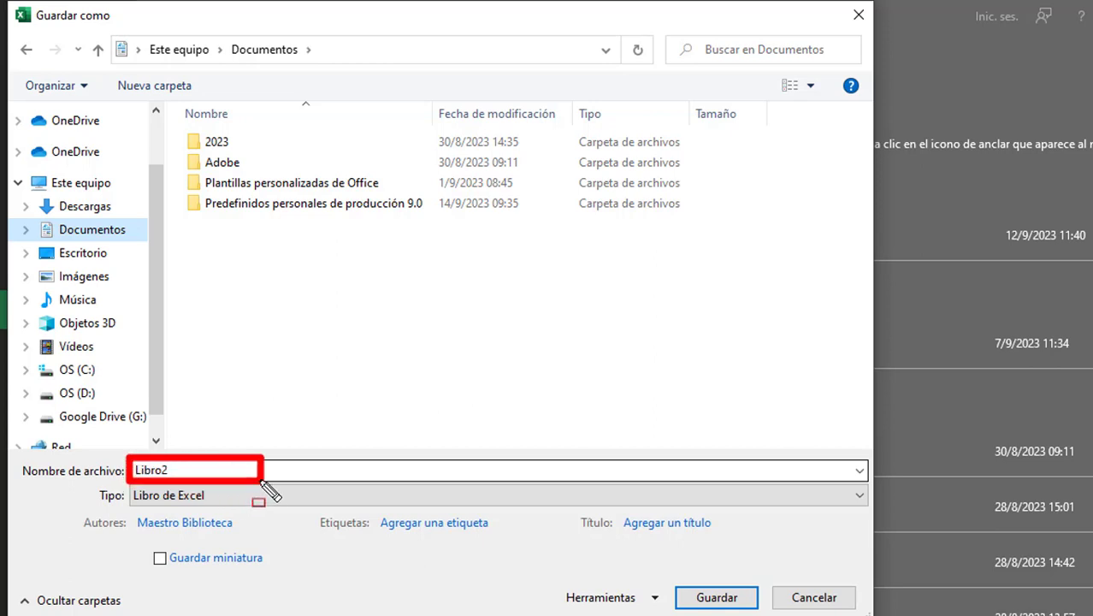
key(ctrl+z)
key(Escape)
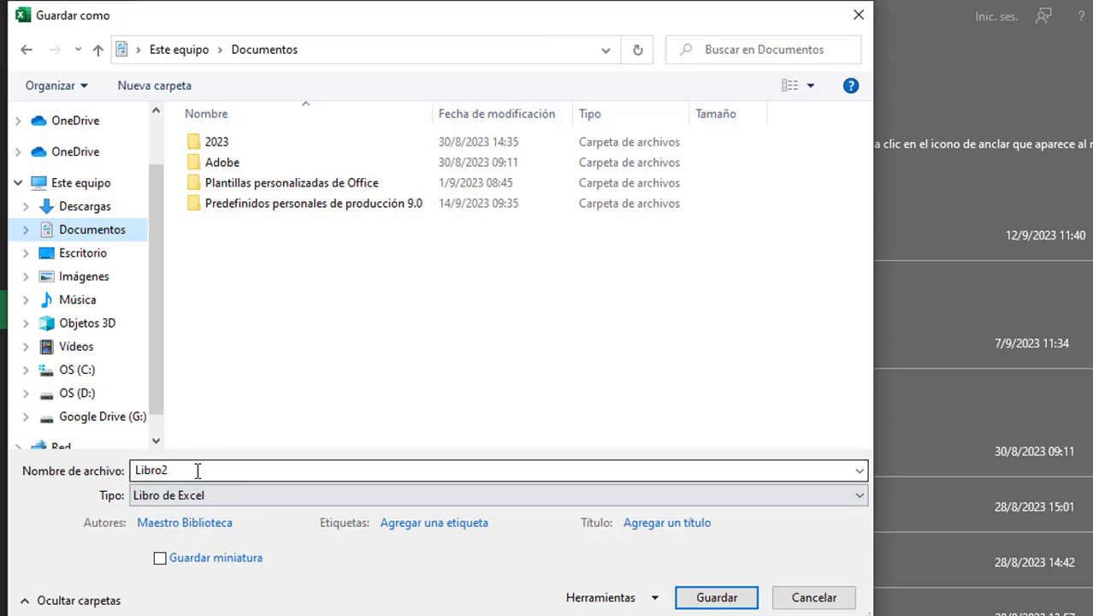
Replace the file name with "Clase 1 de excel"
click(194, 468)
key(BackSpace)
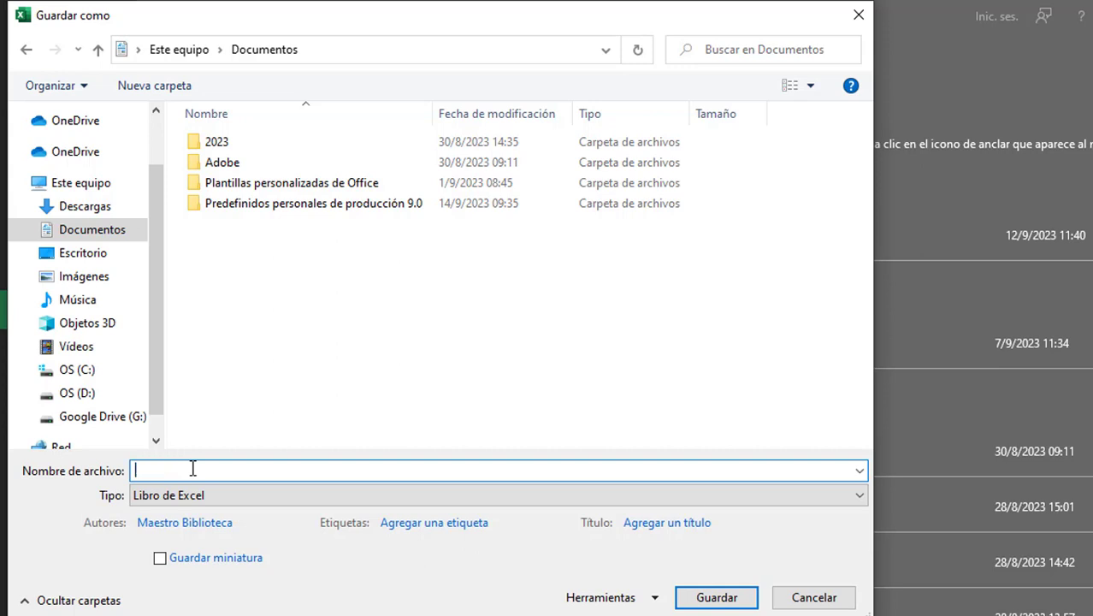
text(Clase 1 de excel)
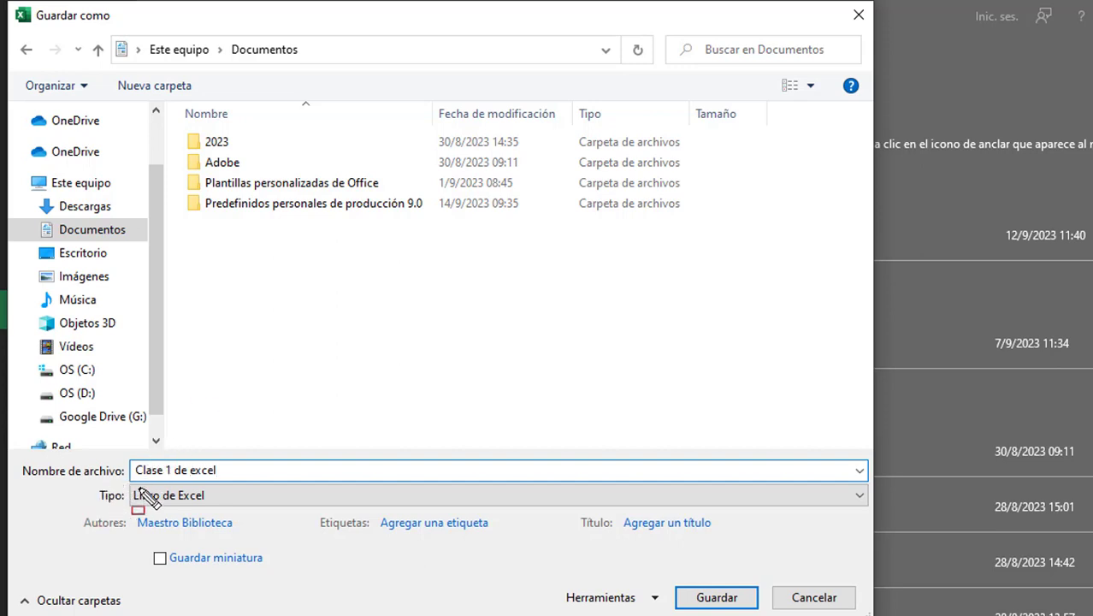
Frame the file type in red and the file name in blue, and remove both rectangles
mouse_move(90, 476)
mouse_down()
mouse_move(479, 515)
mouse_move(851, 518)
mouse_move(874, 508)
mouse_up()
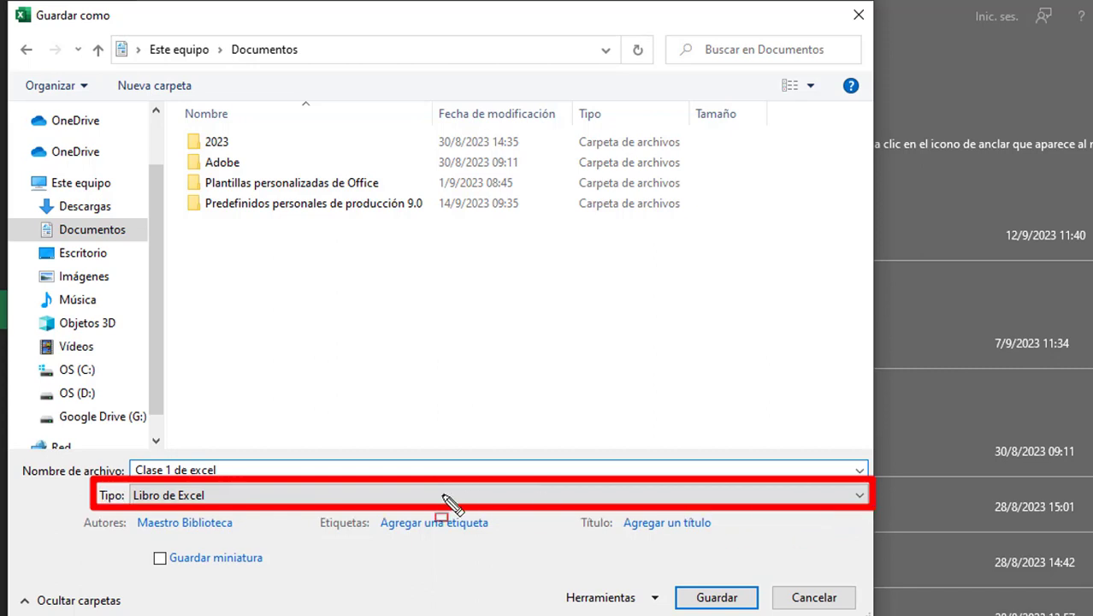
drag(128, 456, 272, 484)
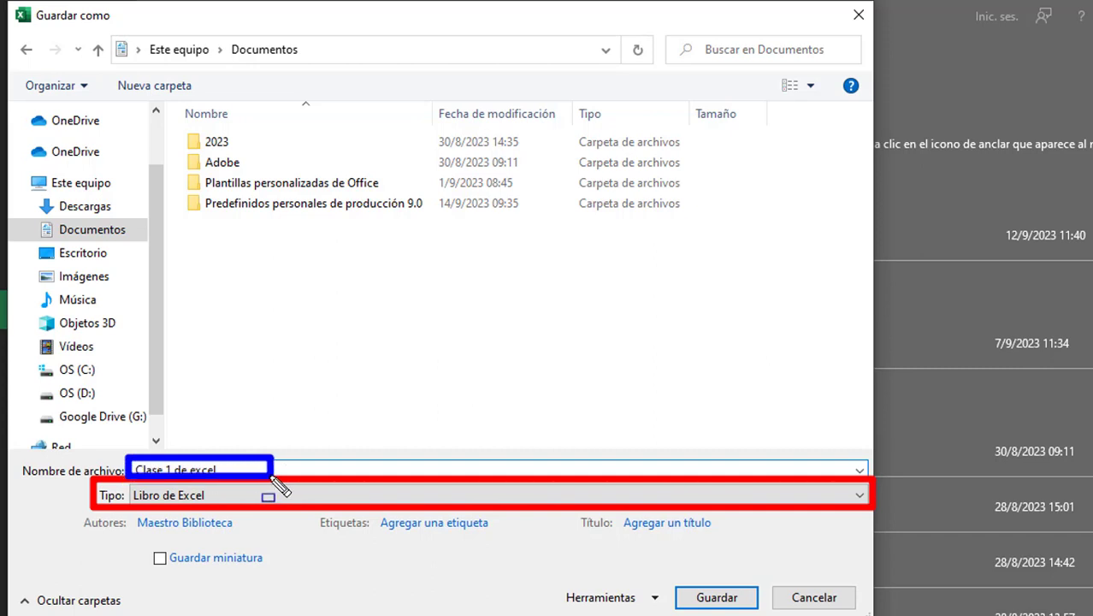
key(ctrl+z)
key(ctrl+z)
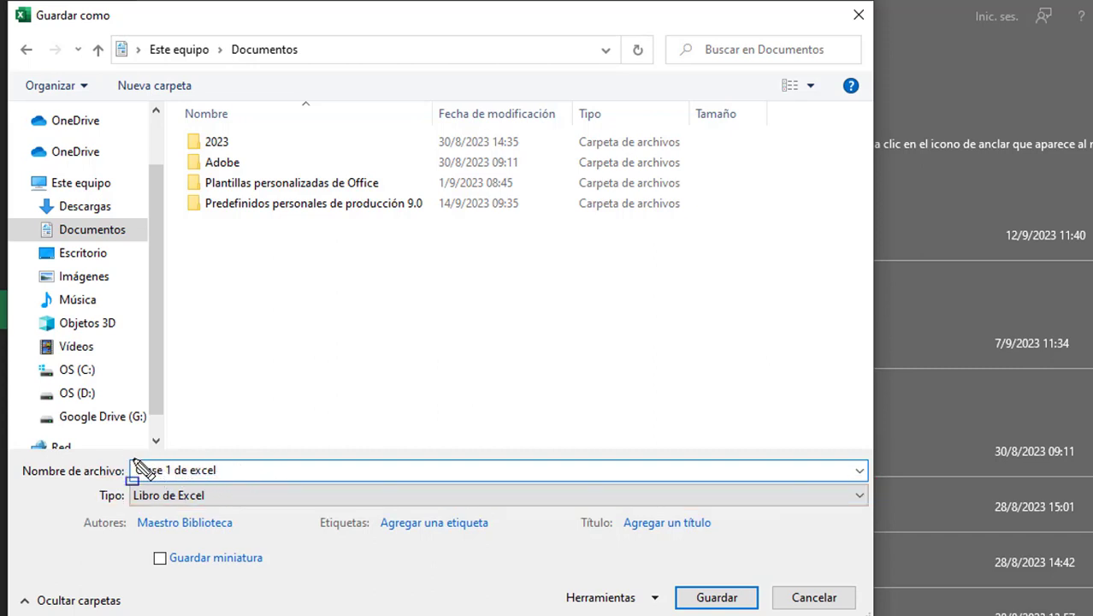
Frame the file name and the Documentos folder in the path with blue rectangles, and remove both marks
drag(131, 458, 263, 481)
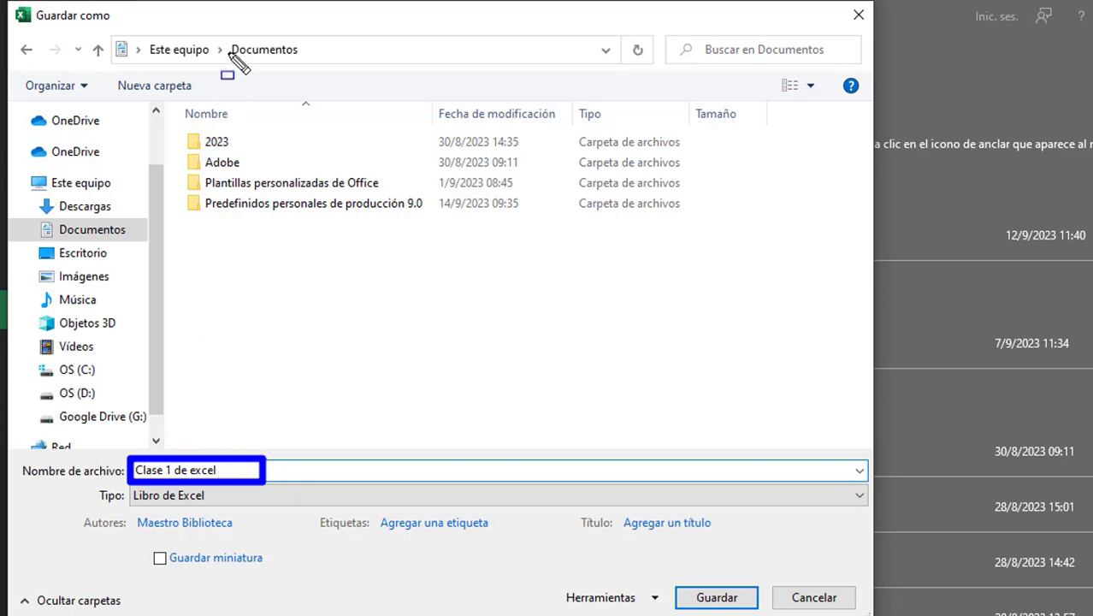
mouse_move(221, 34)
mouse_down()
mouse_move(248, 56)
mouse_move(319, 60)
mouse_up()
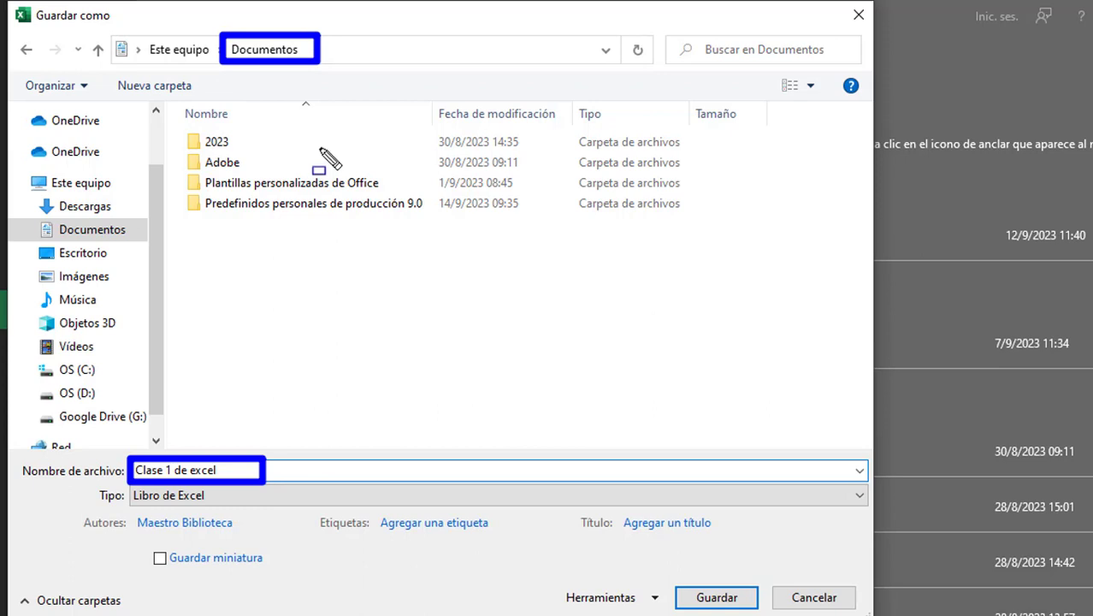
key(ctrl+z)
key(ctrl+z)
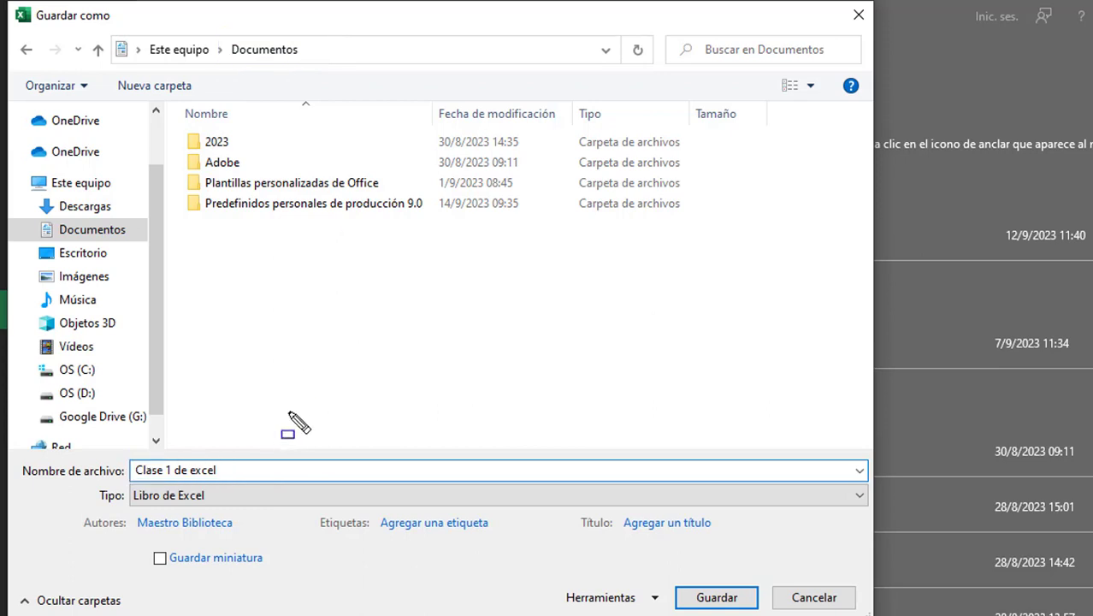
Draw a blue arrow from the file name to Guardar, clear it, and save the workbook in Documentos
key(p)
drag(218, 470, 695, 591)
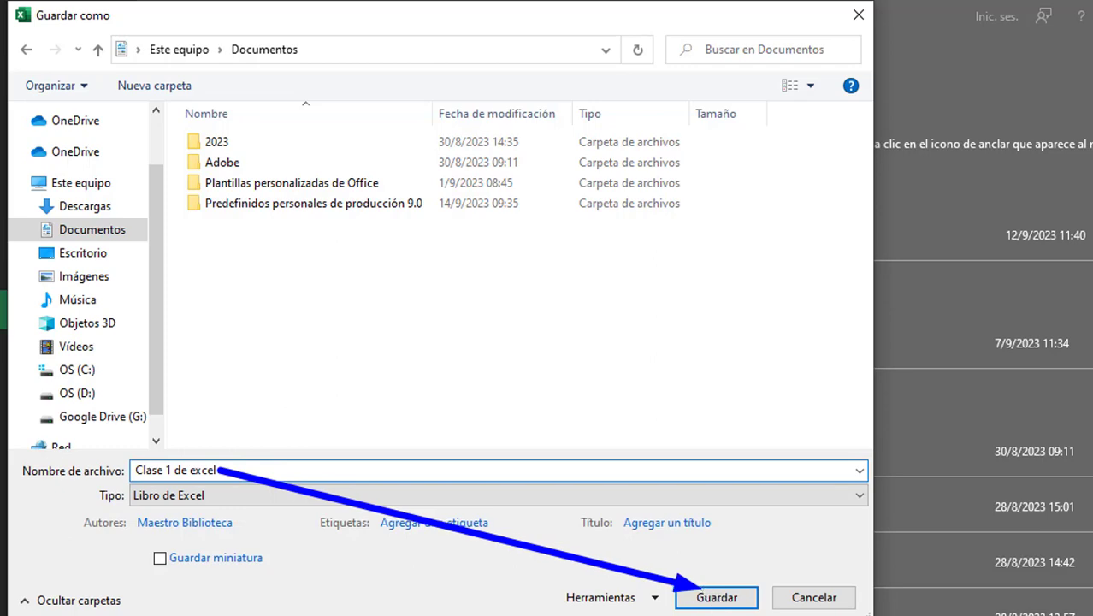
key(Escape)
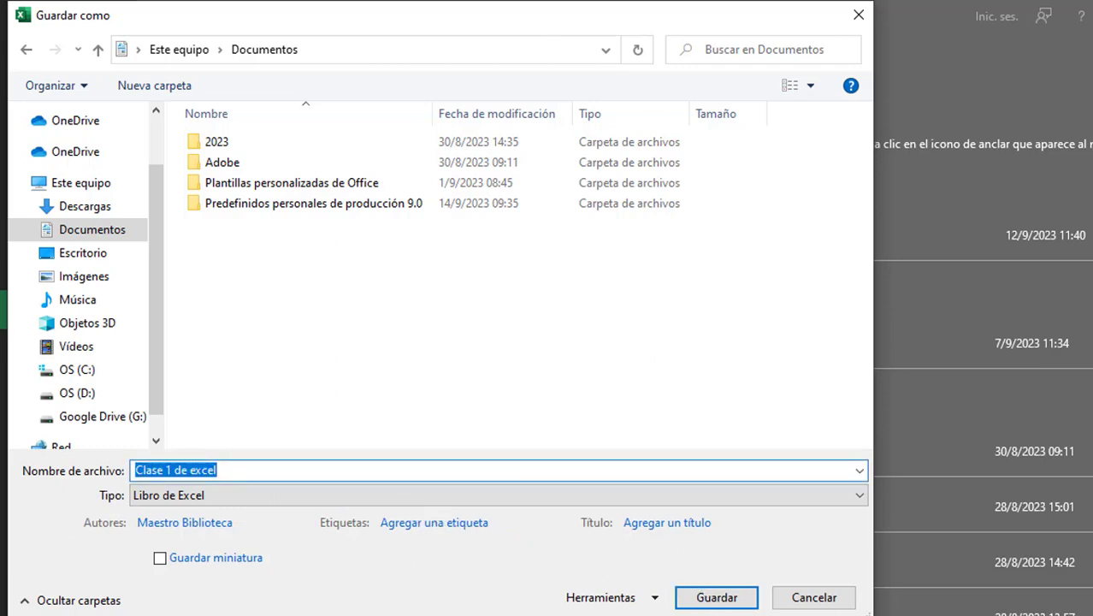
click(723, 593)
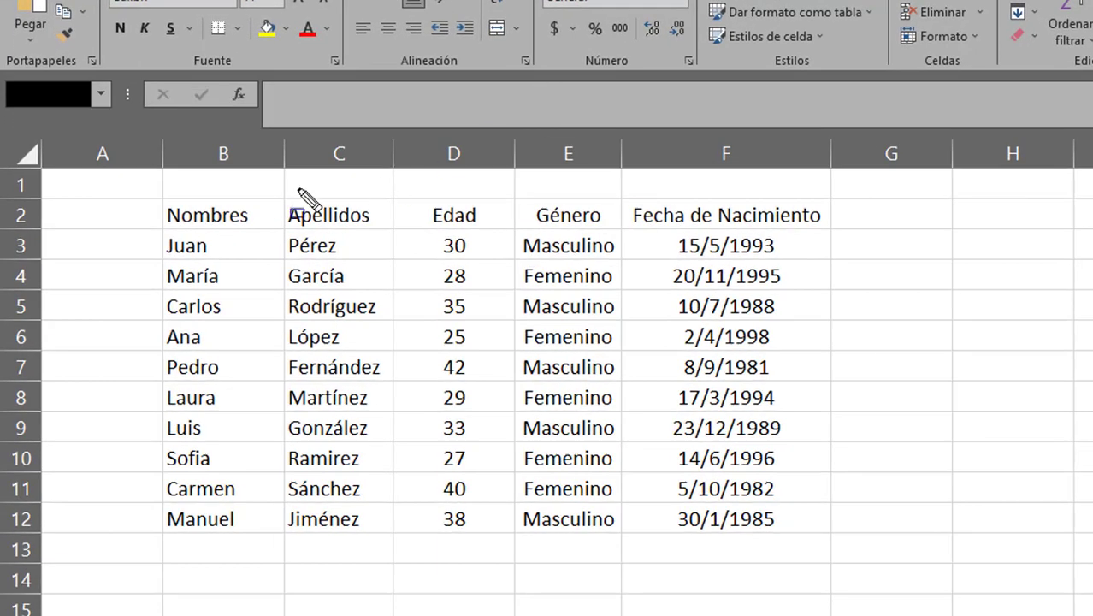
Frame the sample data table from Nombres to Fecha de Nacimiento in blue, and draw a blue arrow up to the workbook title "Tarea 1"
mouse_move(205, 227)
mouse_down()
mouse_move(849, 556)
mouse_move(828, 531)
mouse_up()
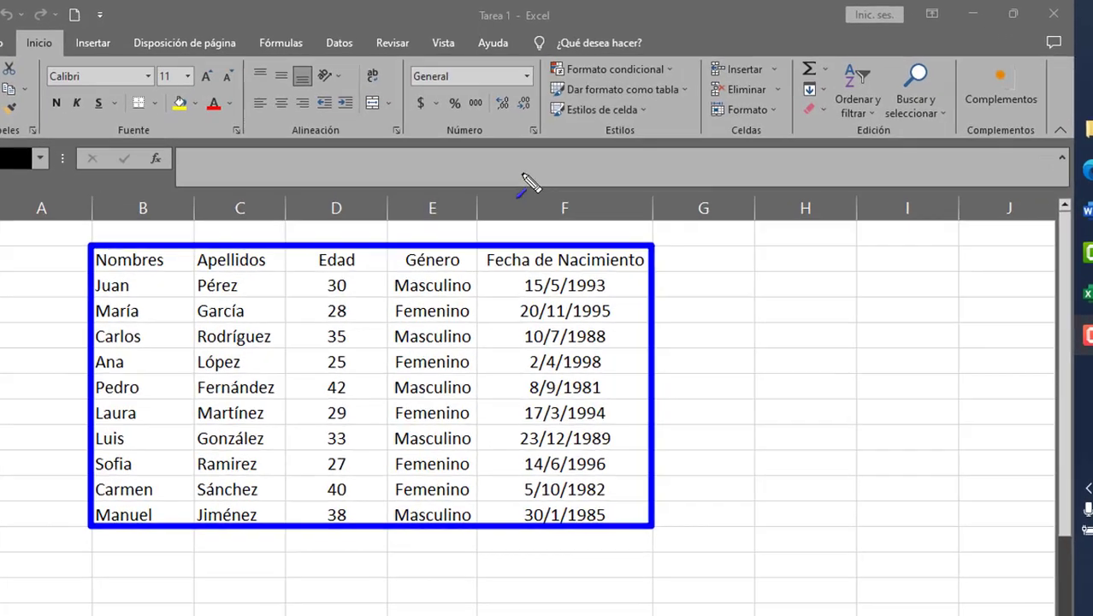
drag(501, 214, 498, 31)
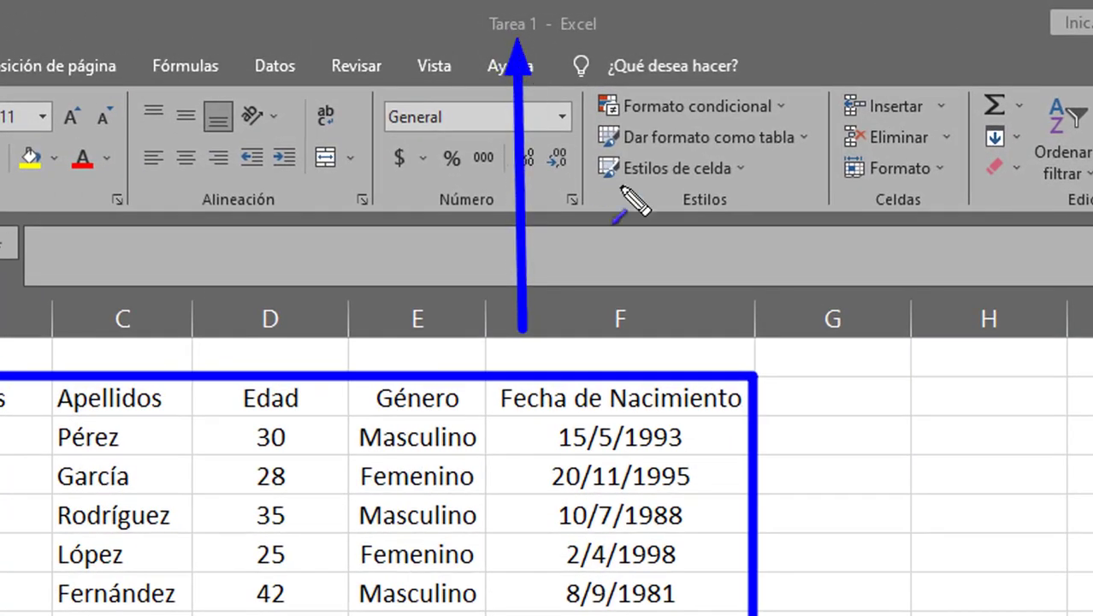